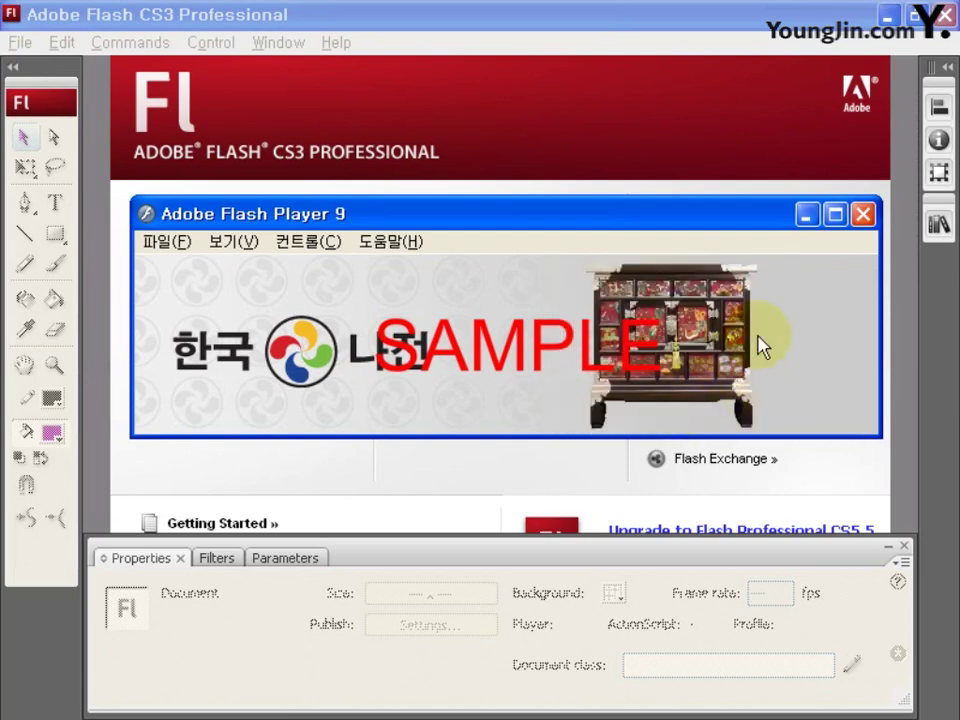
Close the sample movie preview and create a new Flash File (ActionScript 2.0).
left_click(860, 214)
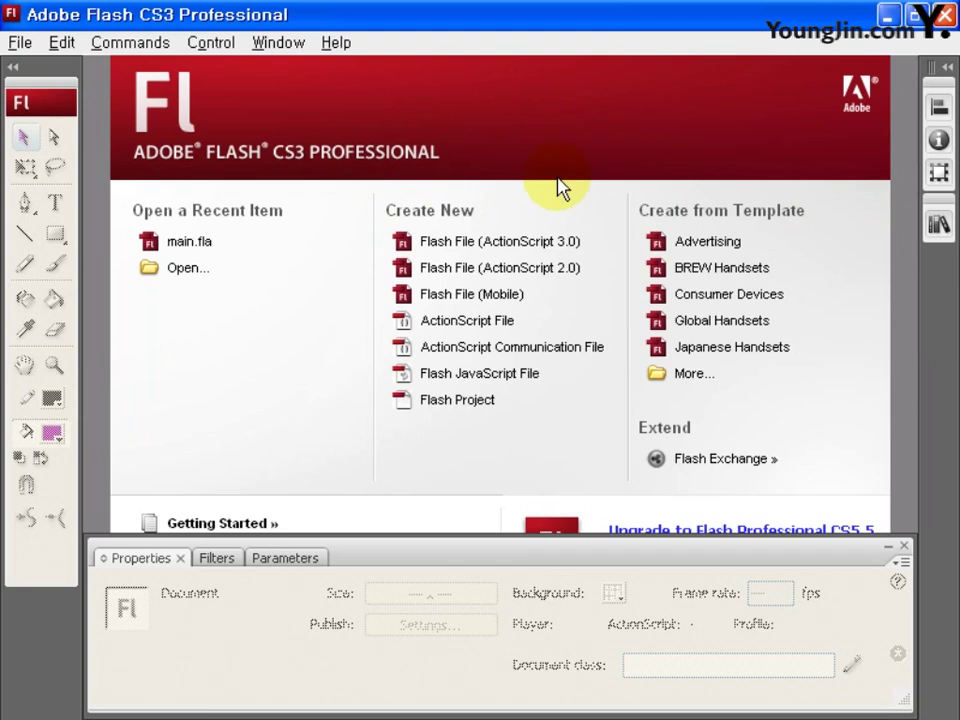
left_click(430, 268)
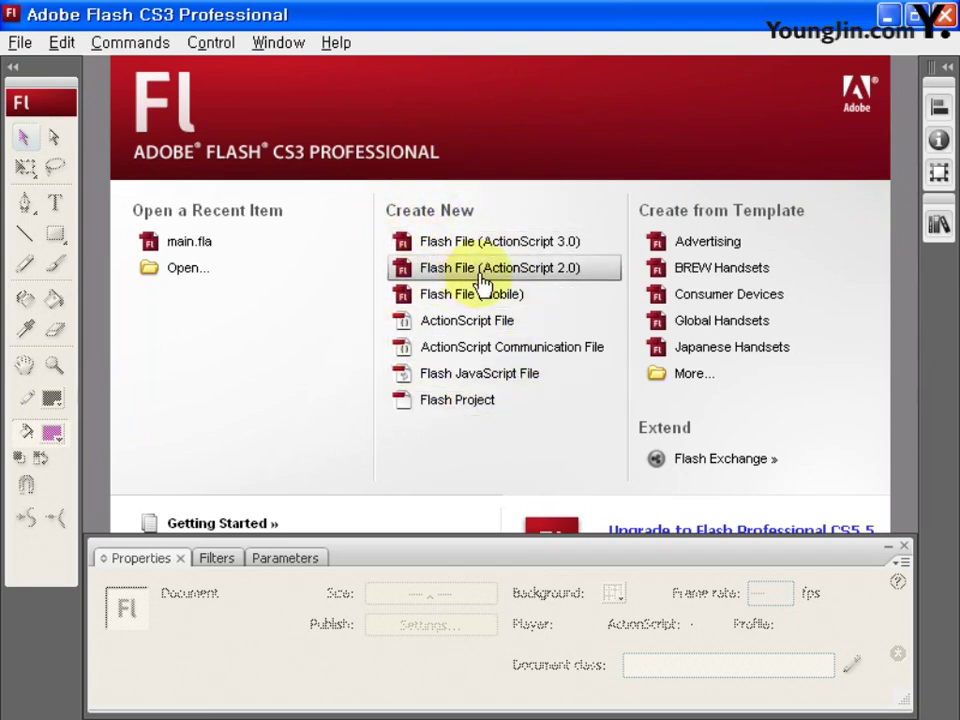
left_click(603, 277)
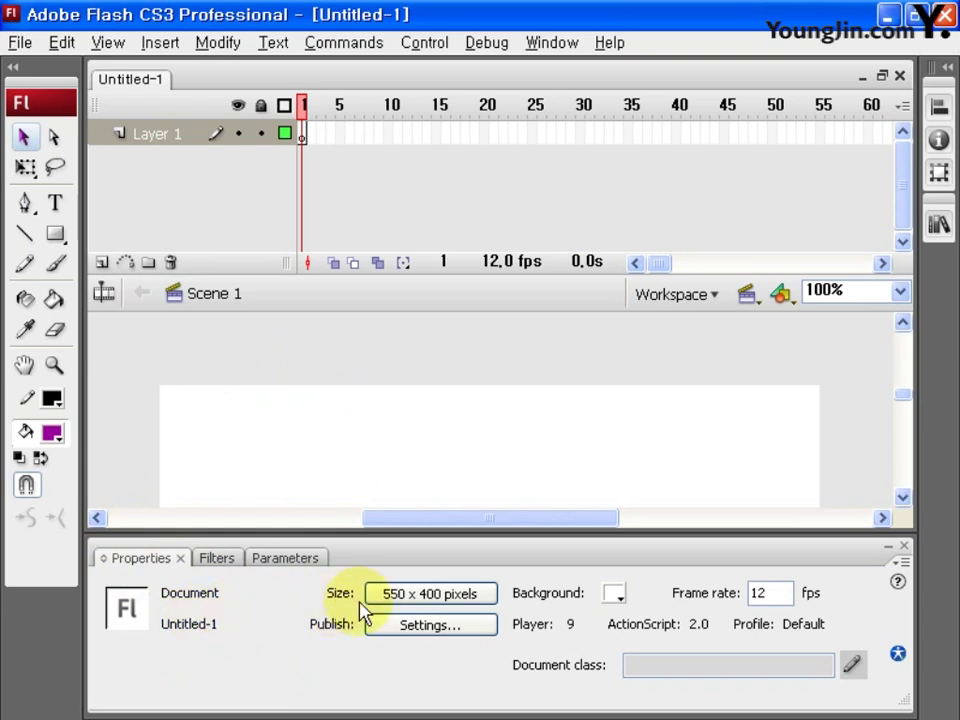
Set the document dimensions to 620 px wide by 150 px high and the frame rate to 30 fps.
left_click(474, 600)
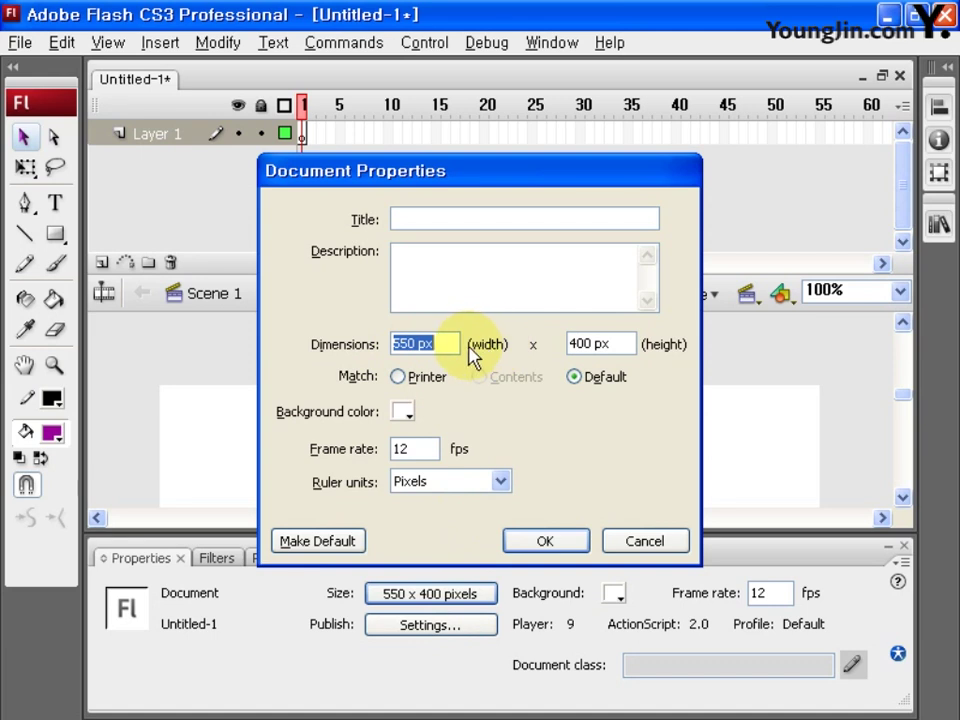
type("620")
key("Tab")
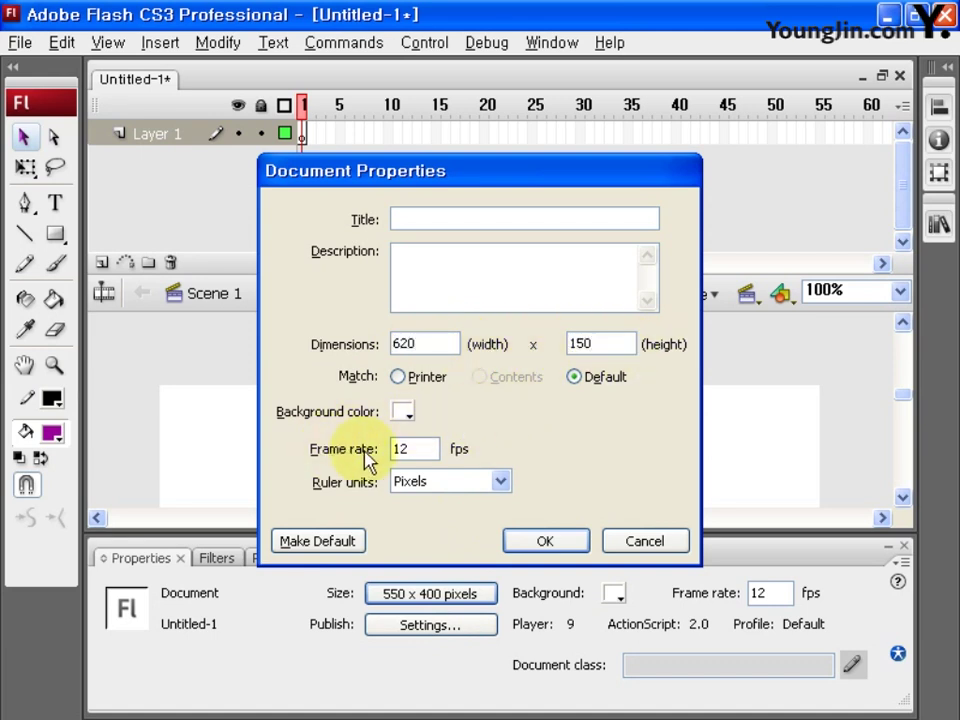
left_click_drag(422, 450, 364, 465)
type("30")
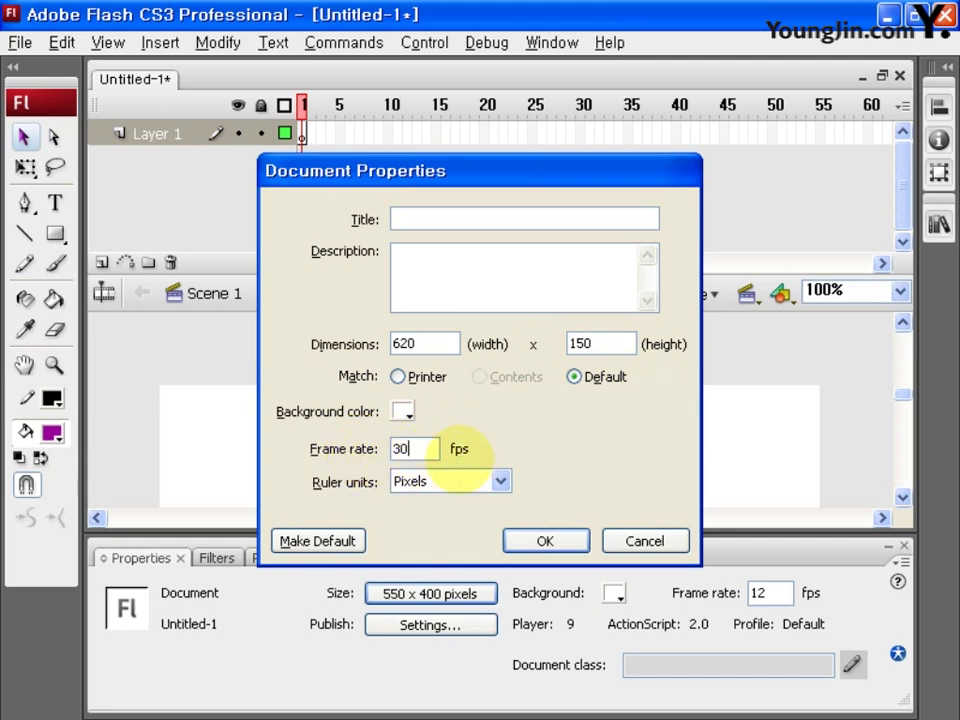
left_click(544, 541)
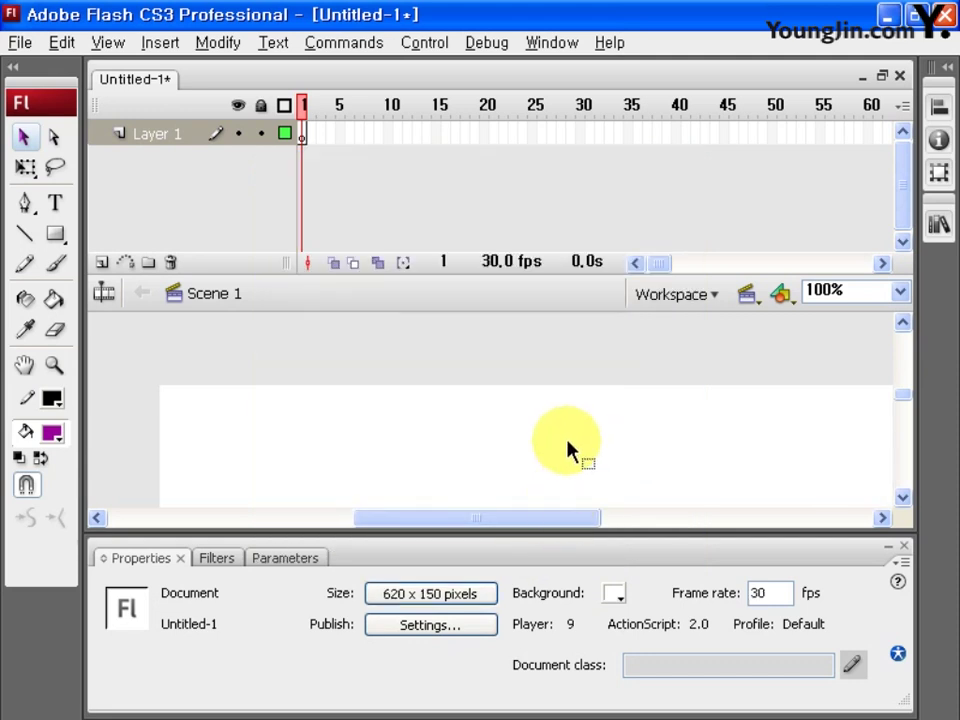
Import the fla_bg picture from the images folder onto the stage as the background.
left_click(22, 42)
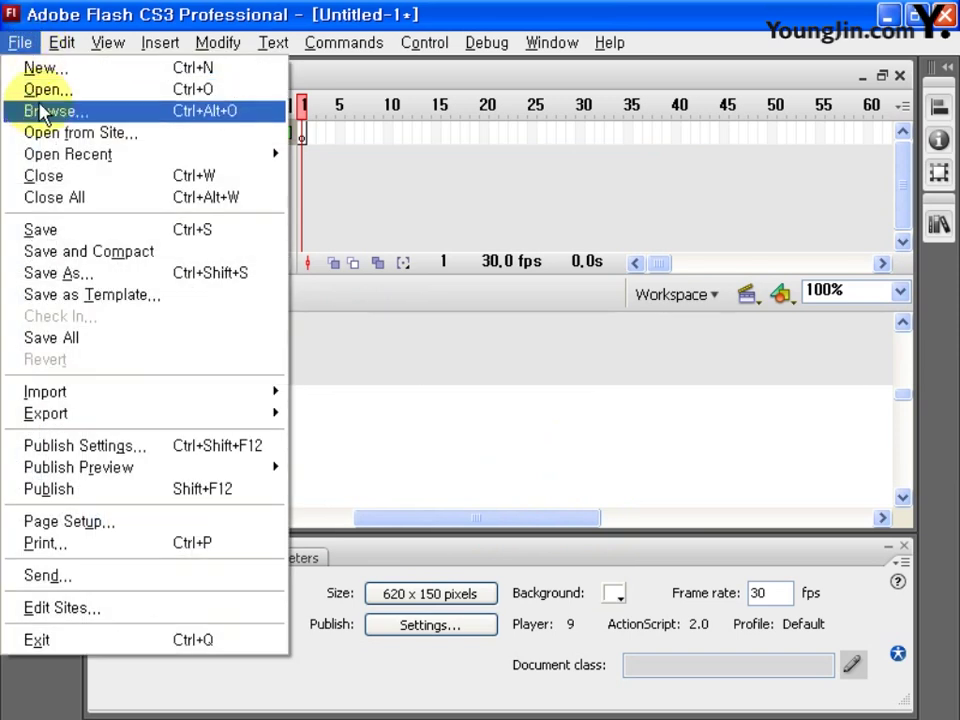
mouse_move(80, 398)
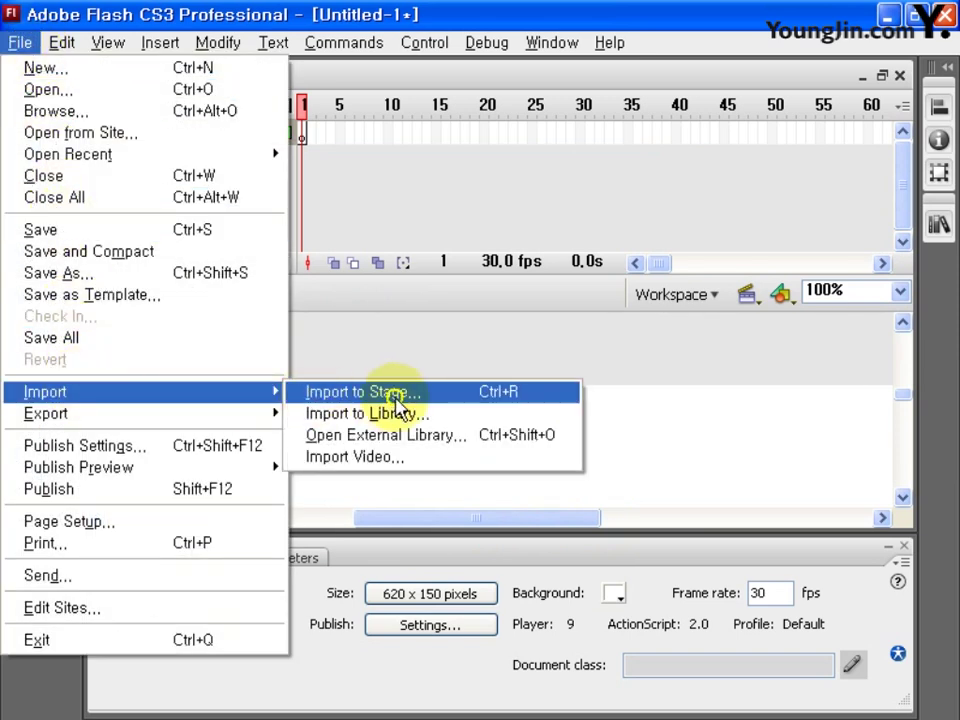
left_click(394, 393)
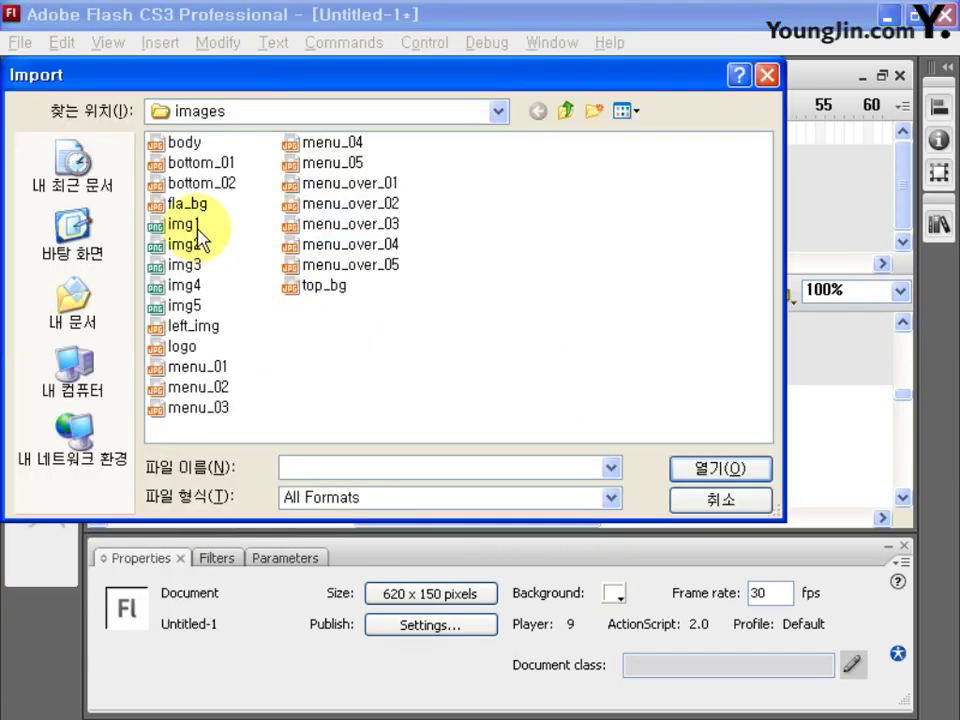
left_click(190, 205)
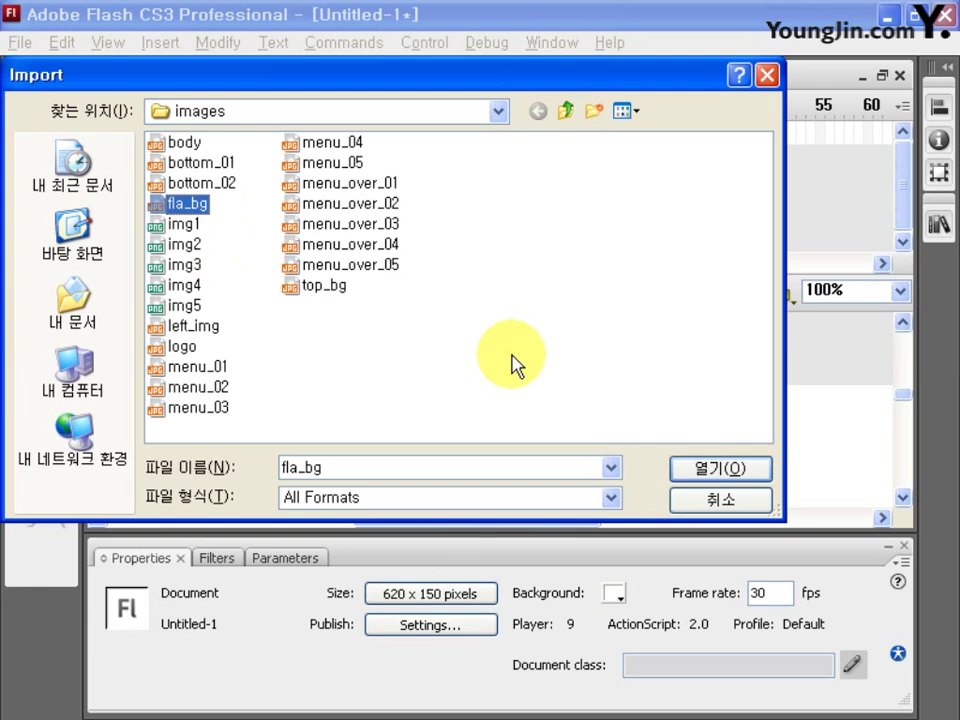
left_click(716, 470)
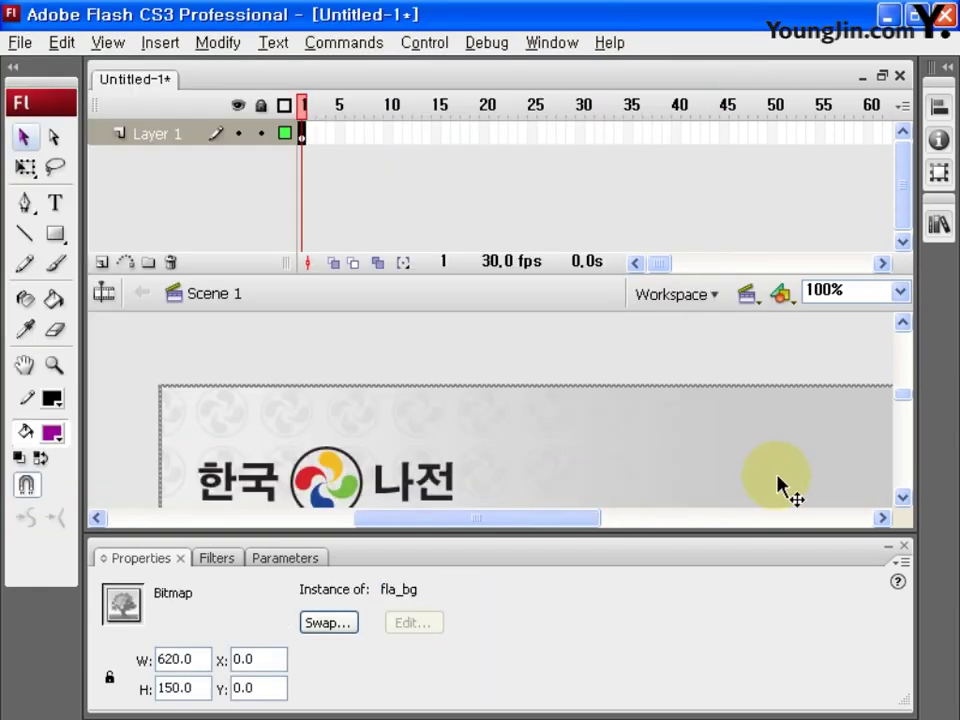
left_click(902, 497)
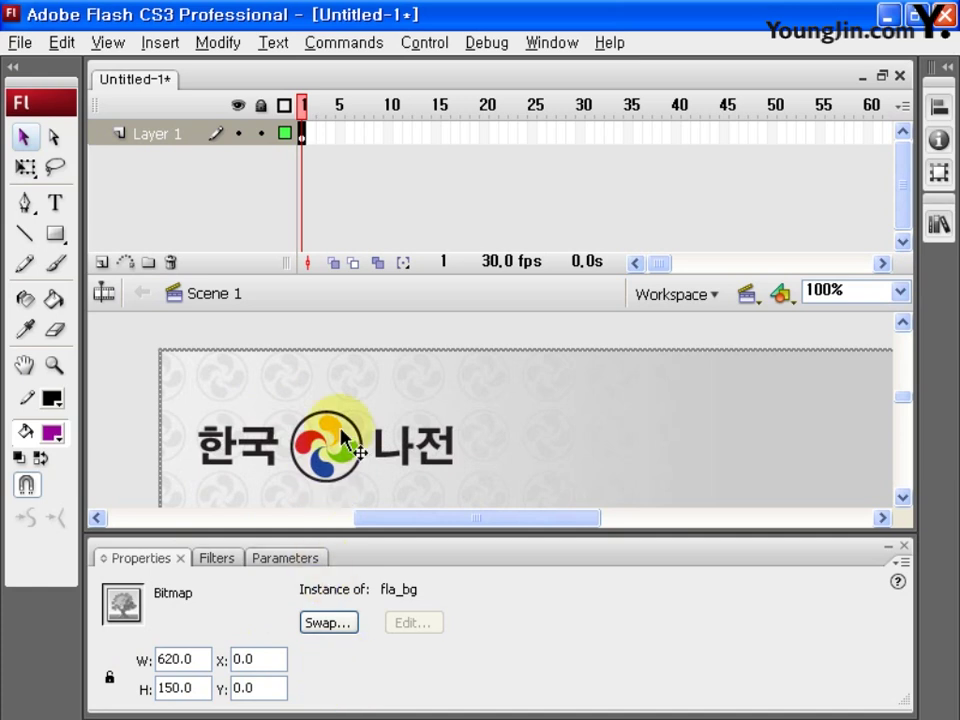
Create a new graphic symbol named img1.
left_click(163, 45)
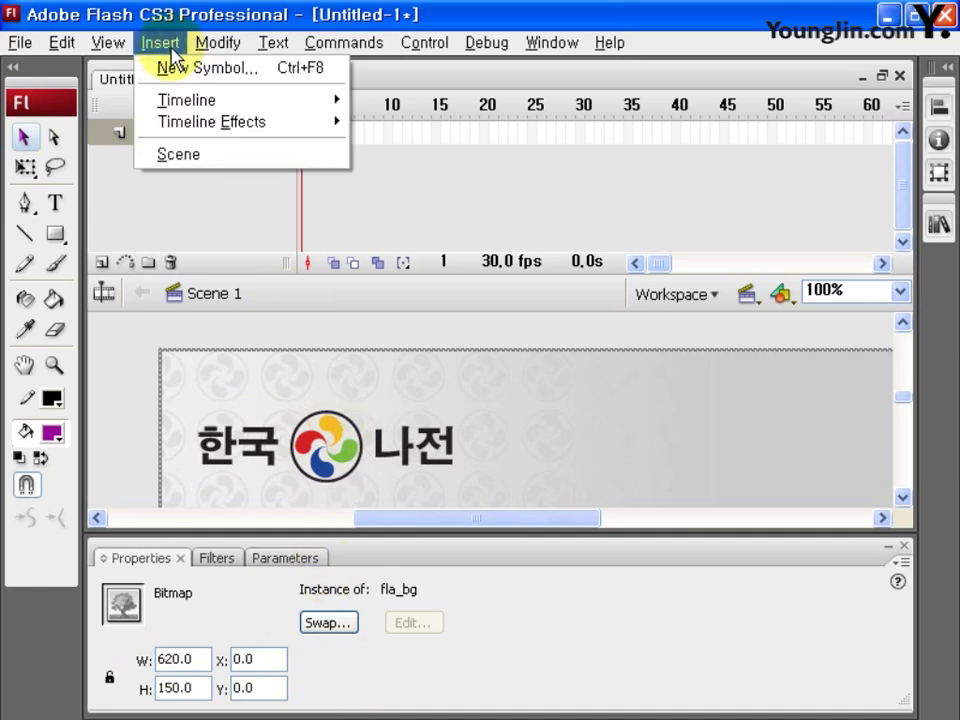
left_click(289, 79)
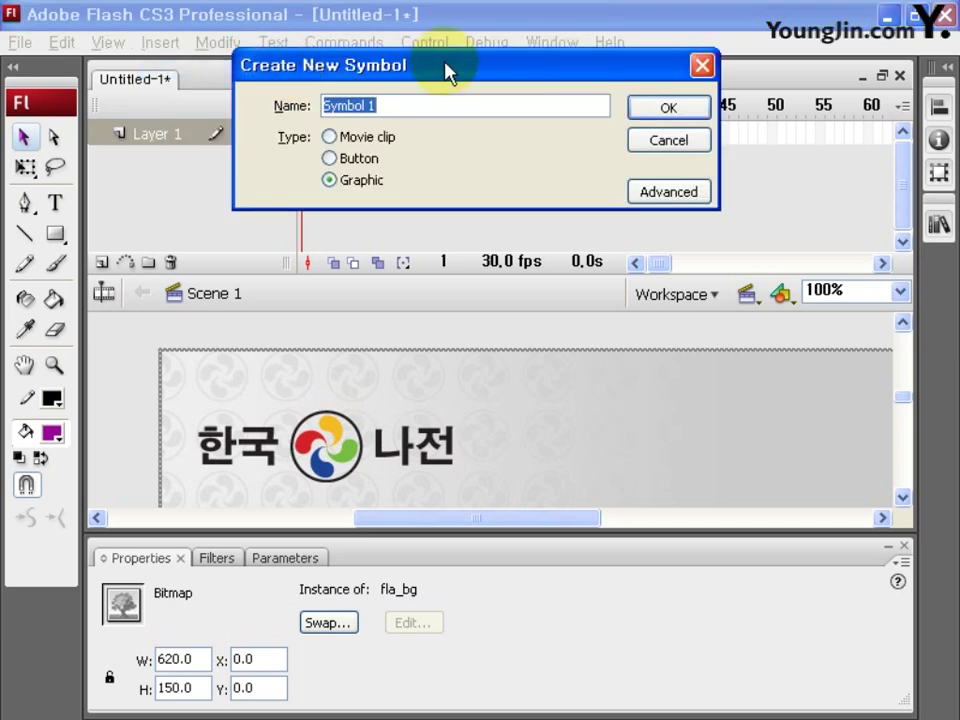
left_click_drag(446, 63, 512, 262)
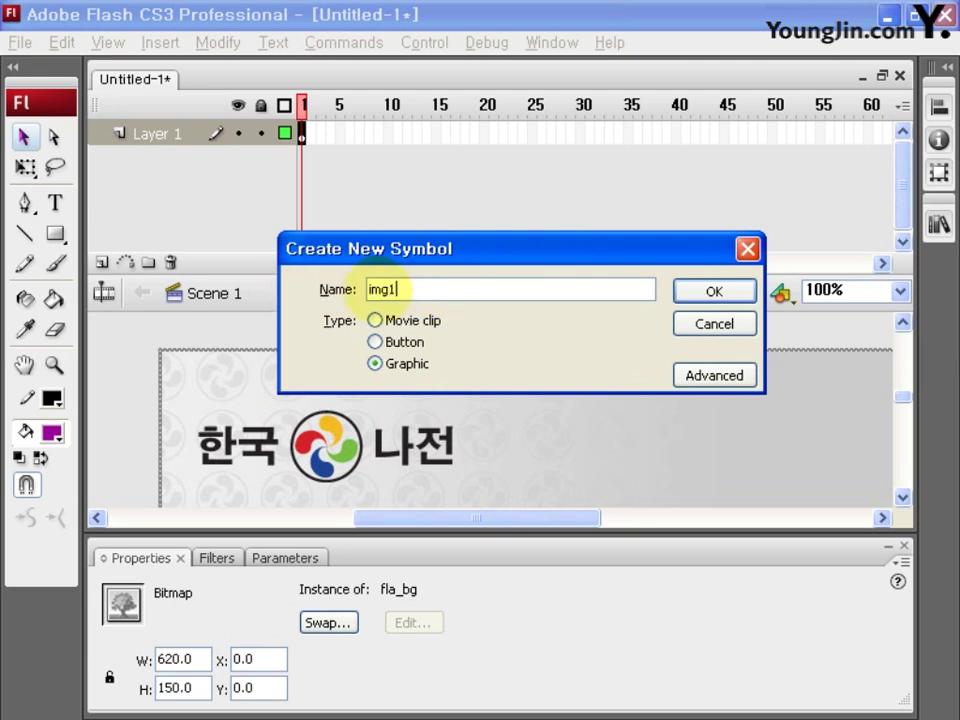
left_click(703, 292)
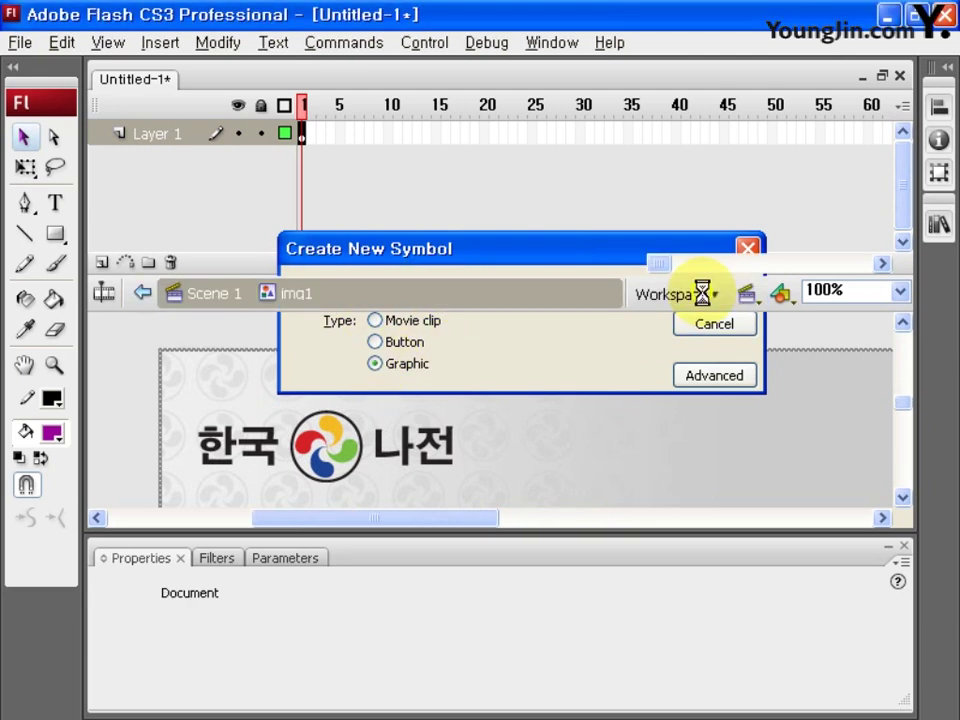
Choose the img1 file from the images folder for import into the stage of the img1 symbol.
left_click(19, 42)
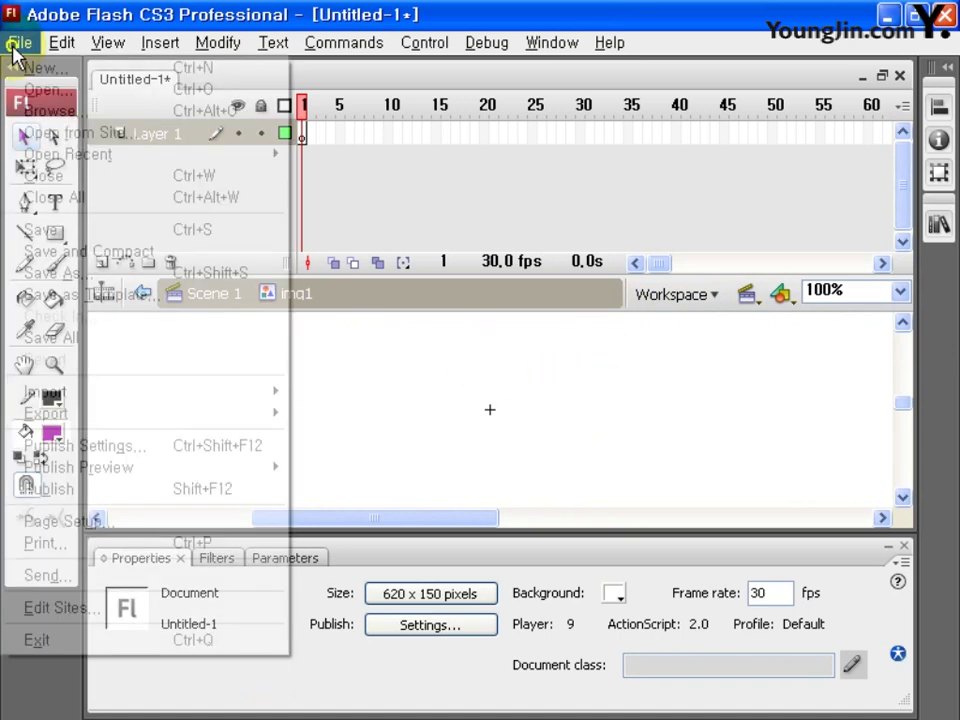
mouse_move(60, 390)
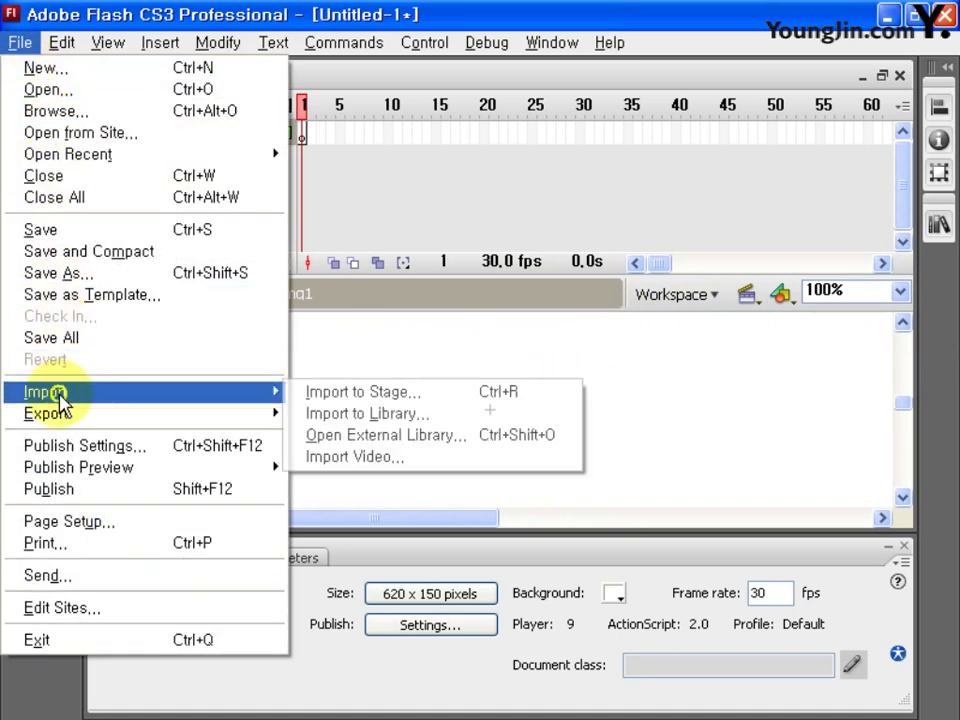
left_click(394, 400)
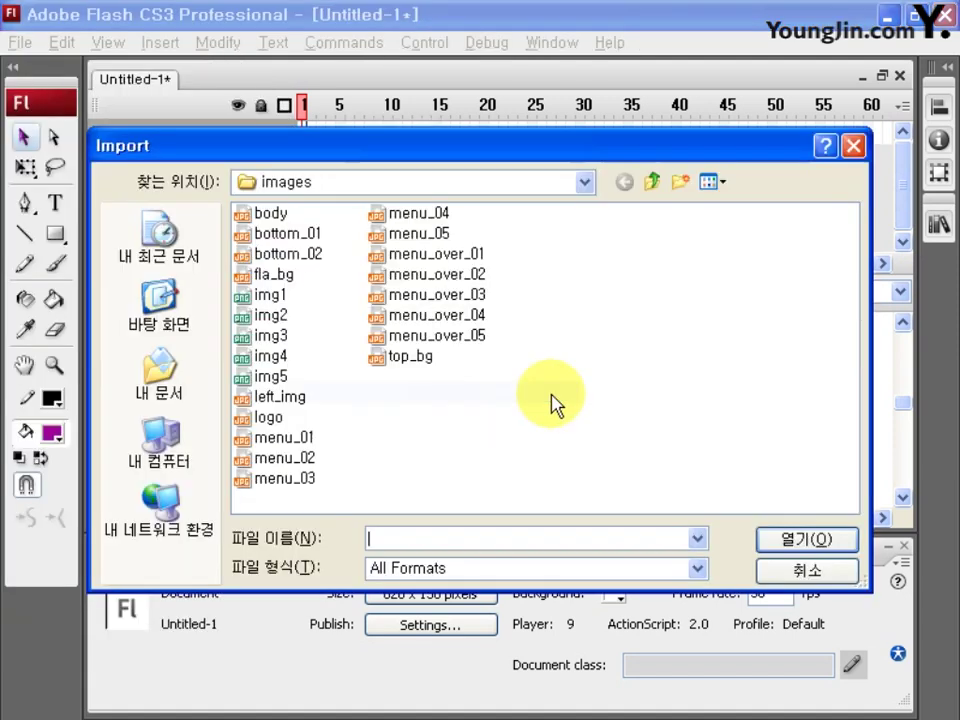
left_click(268, 295)
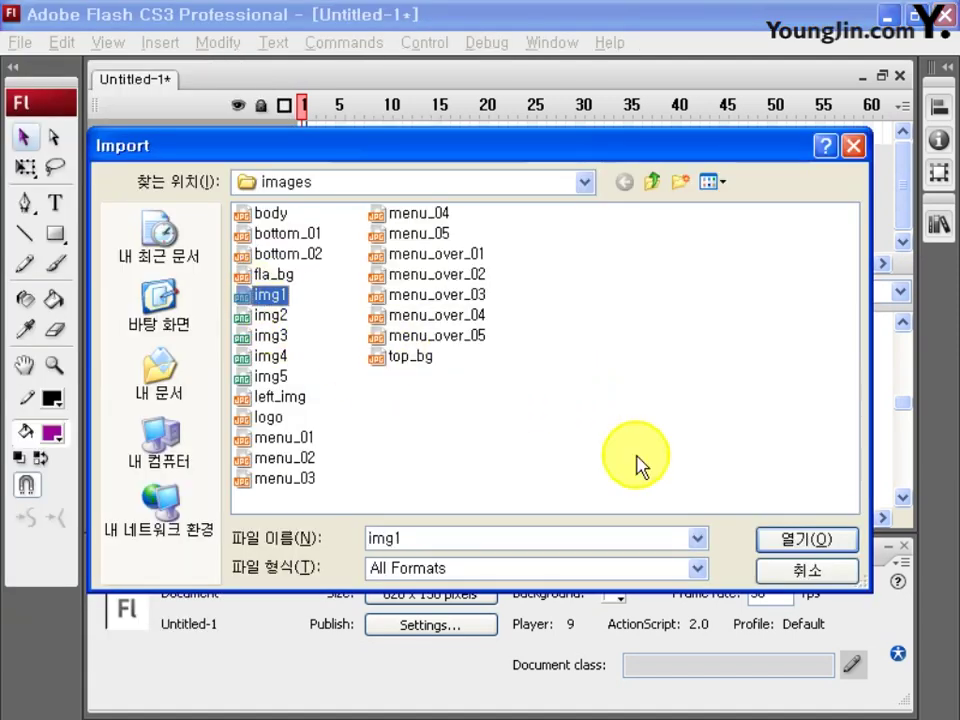
left_click(815, 542)
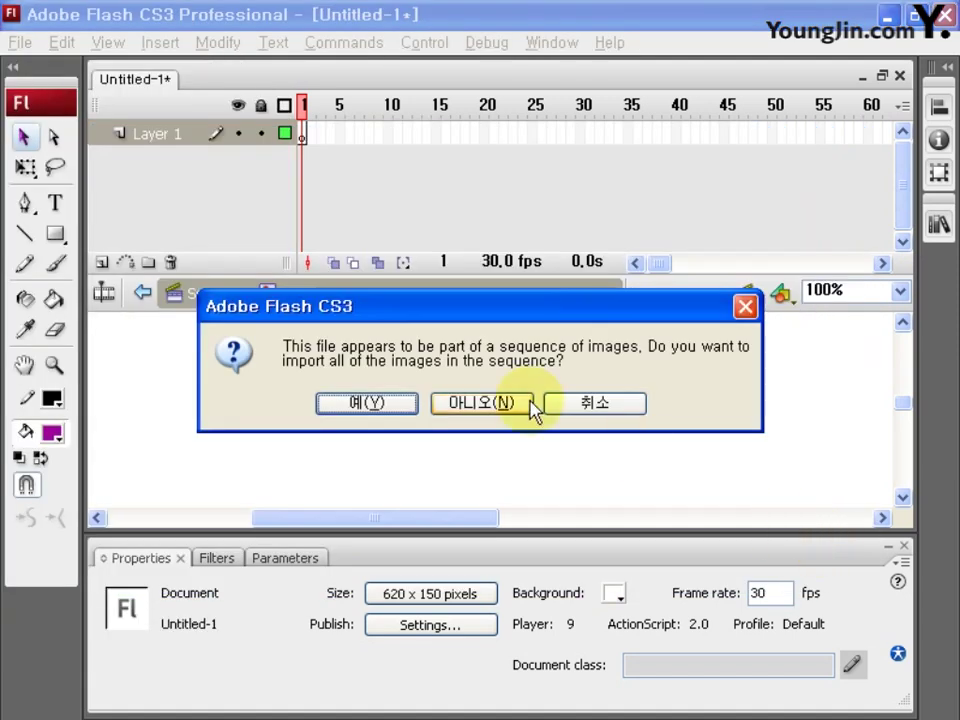
left_click_drag(402, 311, 443, 255)
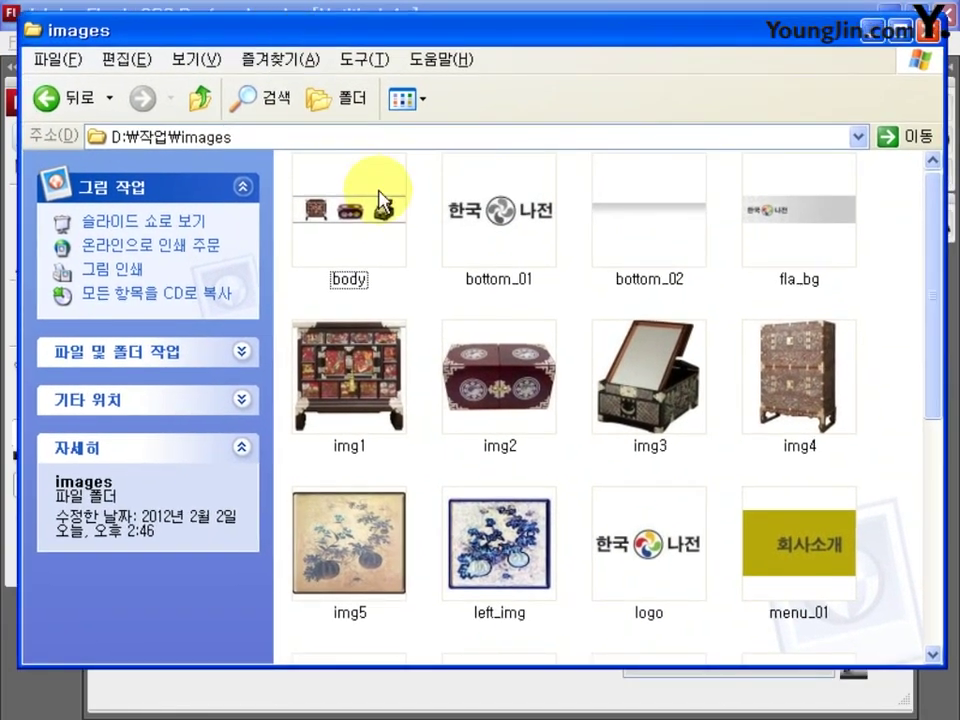
Examine the picture files img1 to img5 in the images folder window in Windows Explorer, selecting them together.
left_click(354, 362)
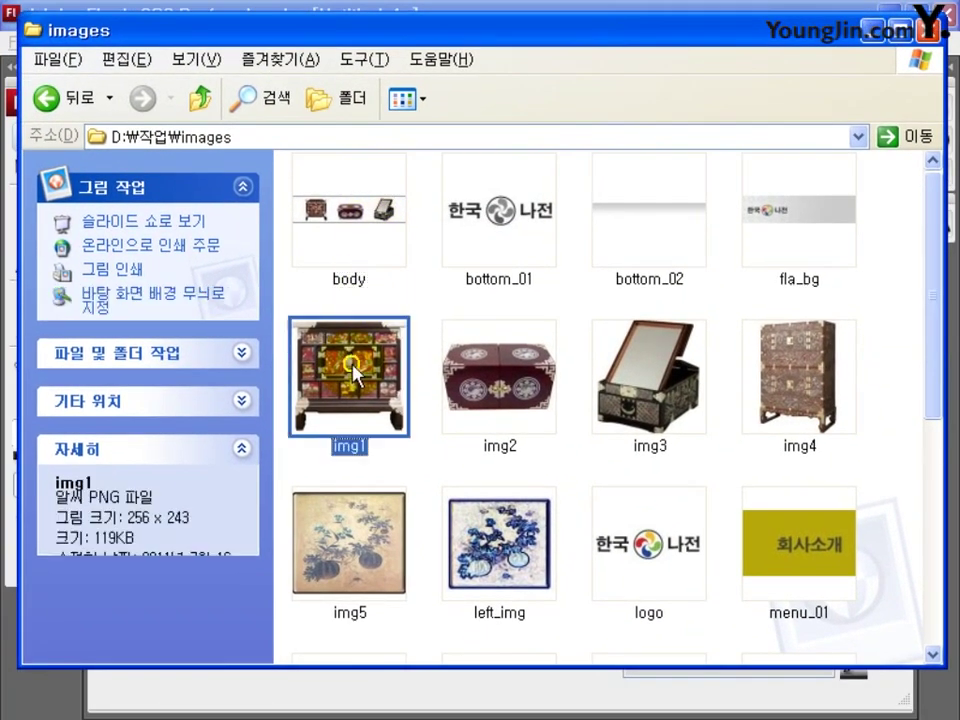
left_click(550, 415)
left_click(316, 473)
left_click_drag(316, 473, 760, 440)
left_click(332, 565, "ctrl")
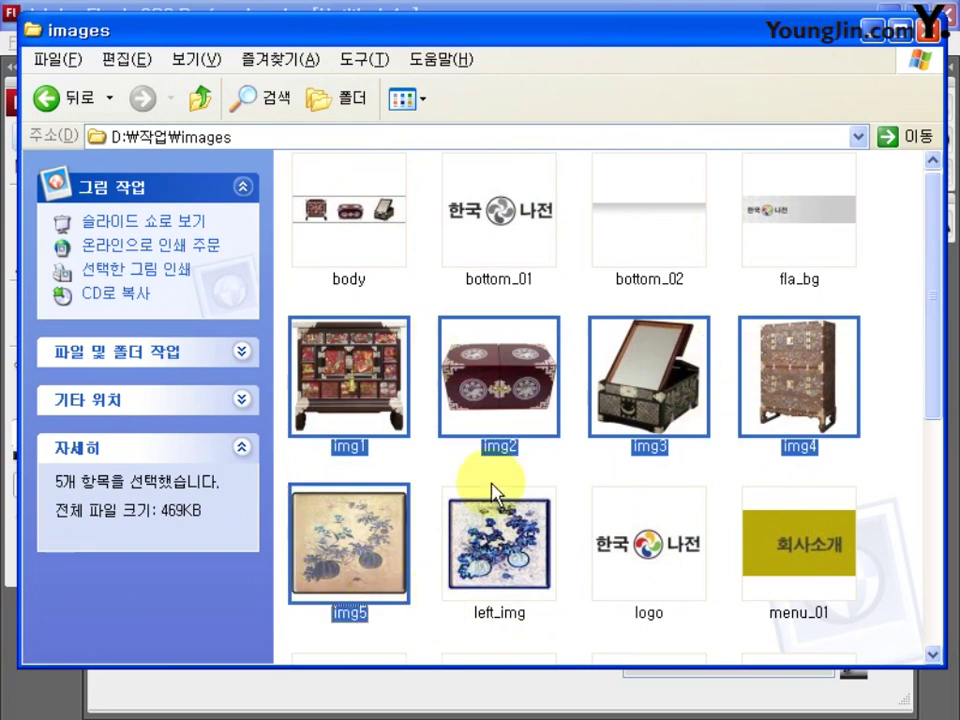
left_click(868, 30)
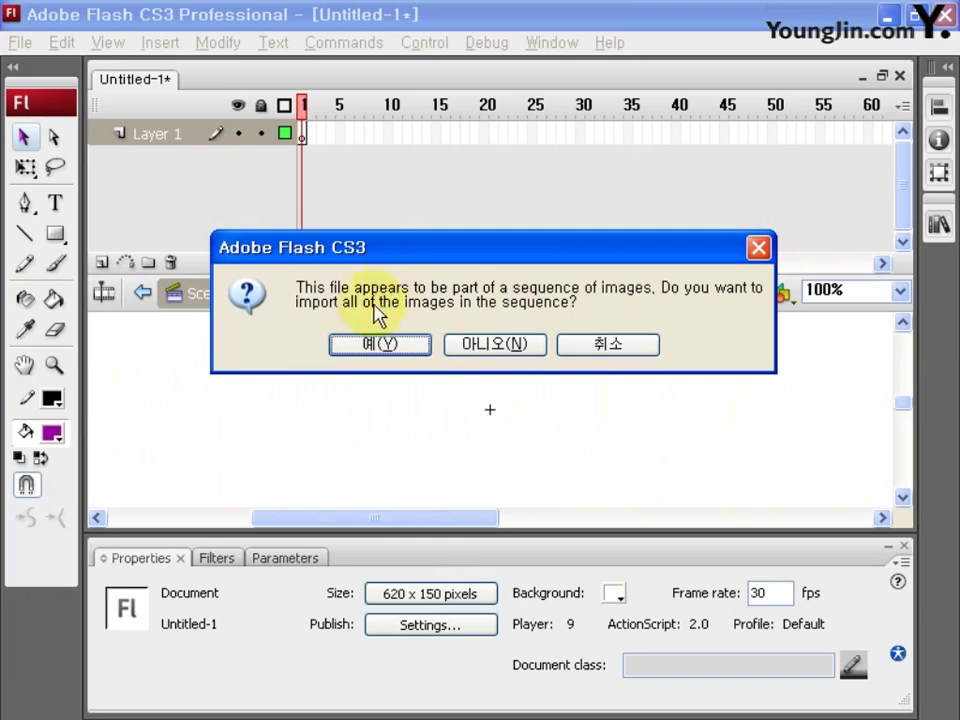
Import only the single img1 picture, declining the rest of the image sequence.
left_click(497, 349)
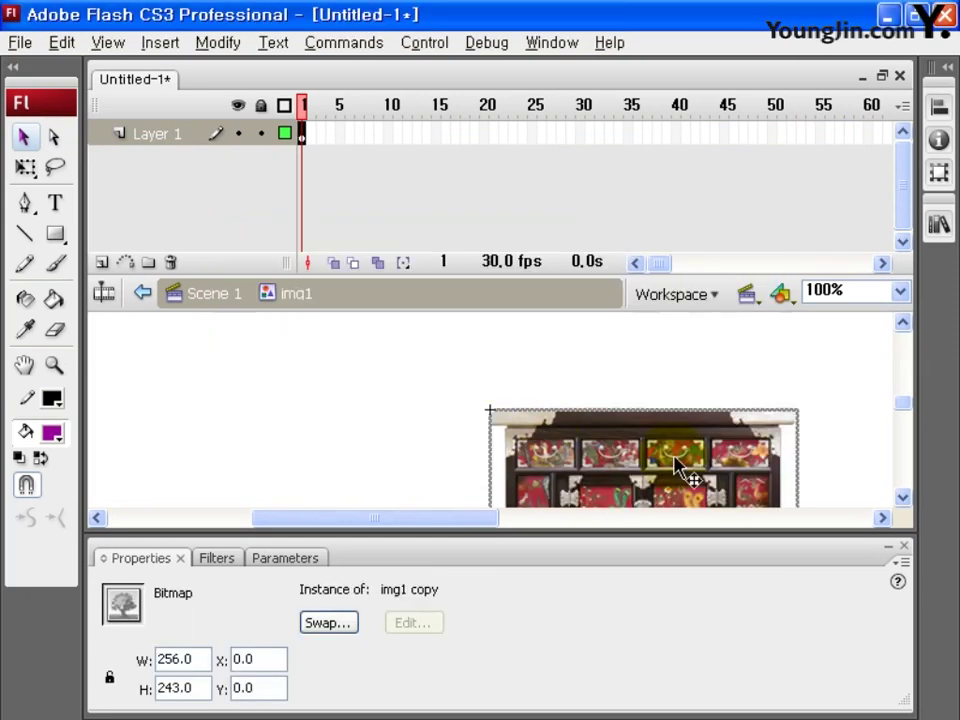
left_click(902, 497)
left_click(902, 497)
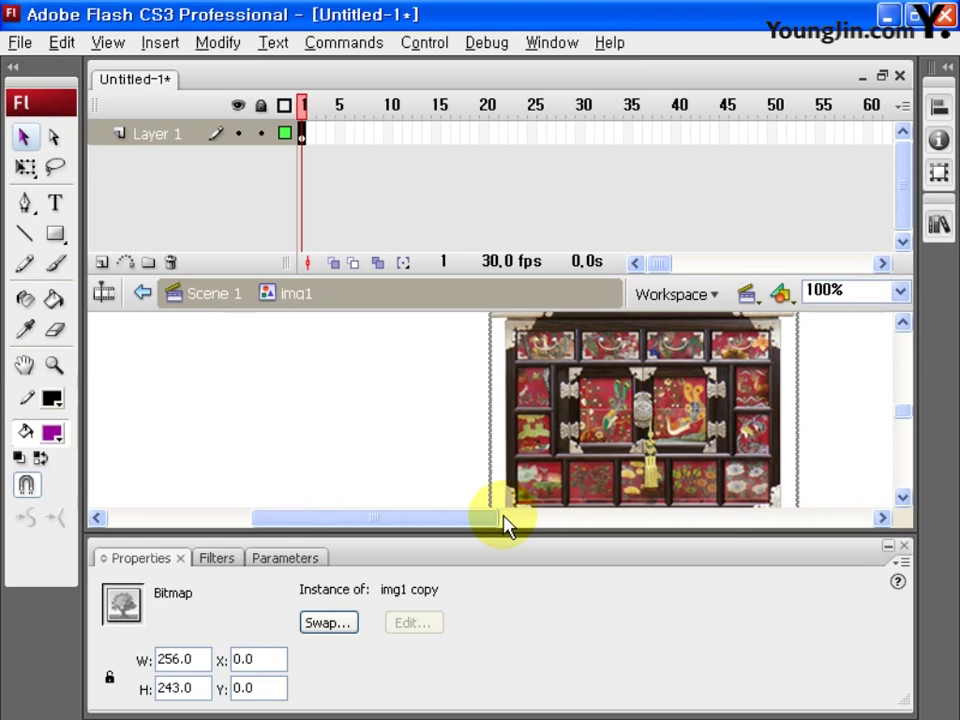
Create another new graphic symbol named img2.
key("ctrl+F8")
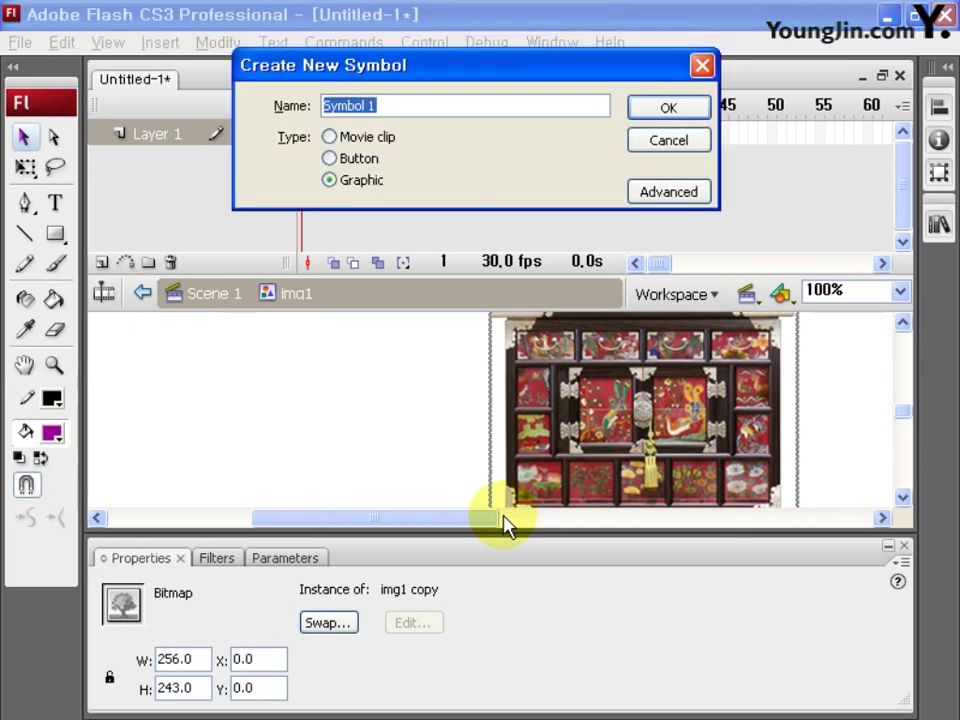
type("img")
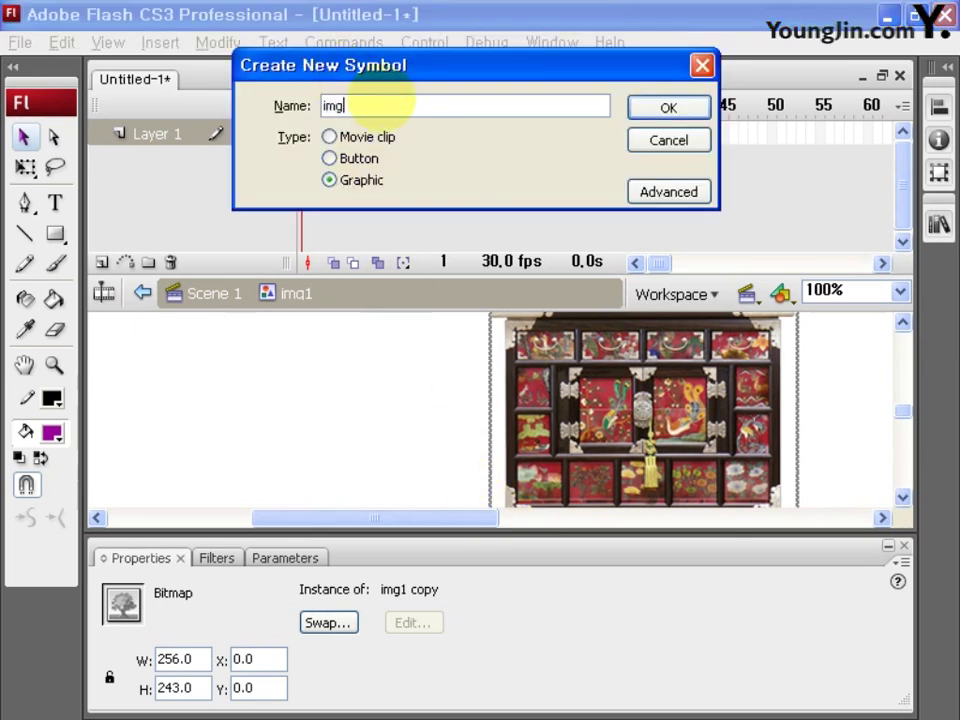
type("2")
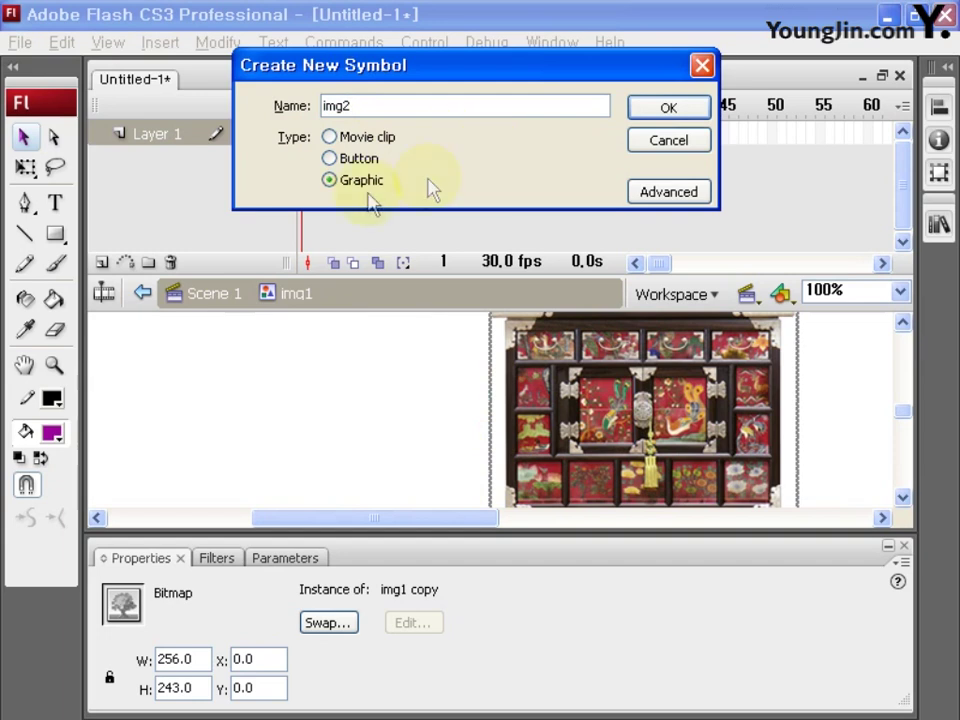
left_click(668, 108)
Import only the single img2 picture from the images folder into the img2 symbol, declining the rest of the sequence.
left_click(20, 42)
mouse_move(45, 395)
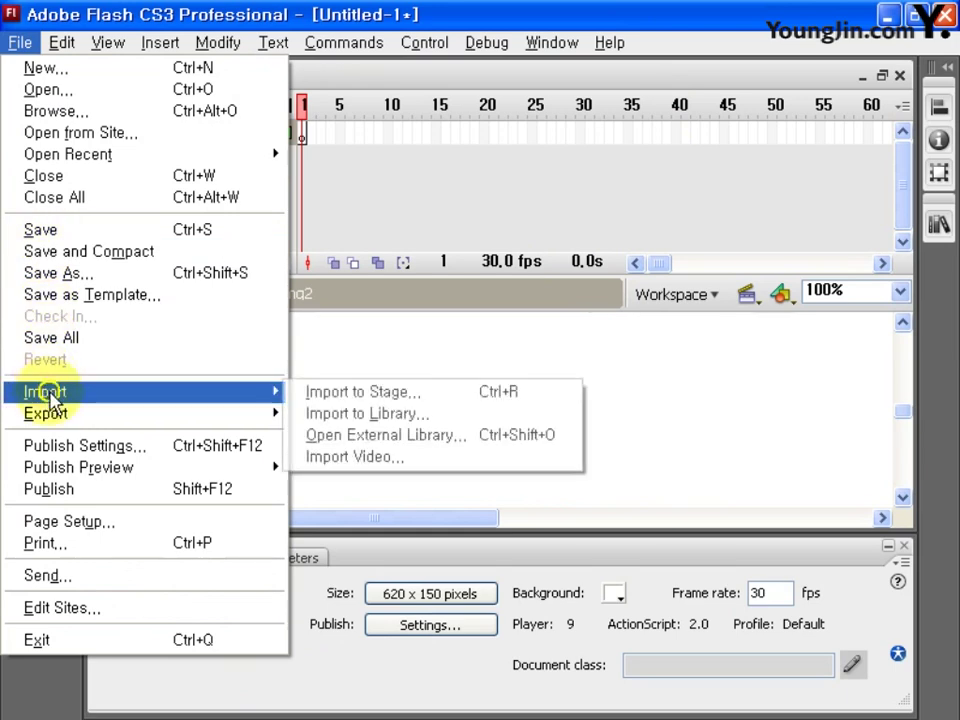
left_click(325, 397)
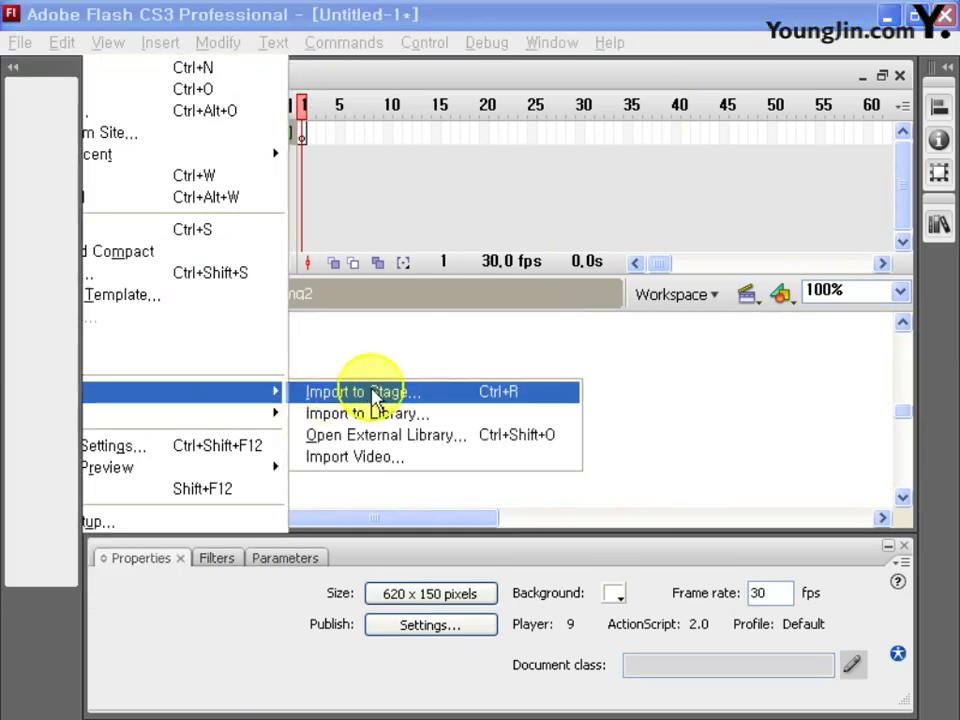
left_click(271, 315)
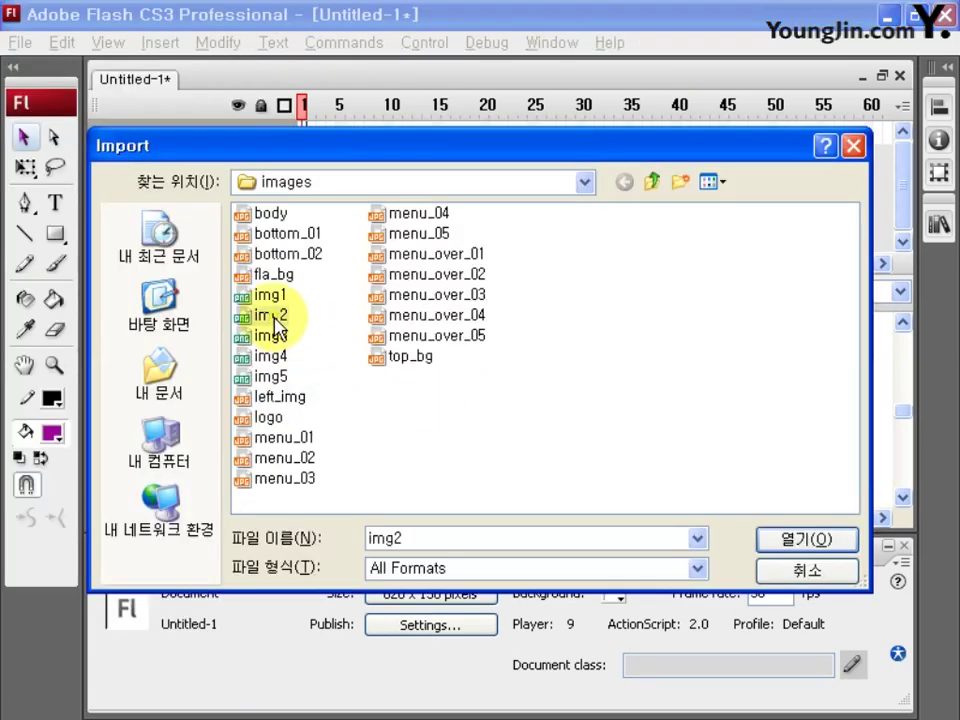
left_click(800, 540)
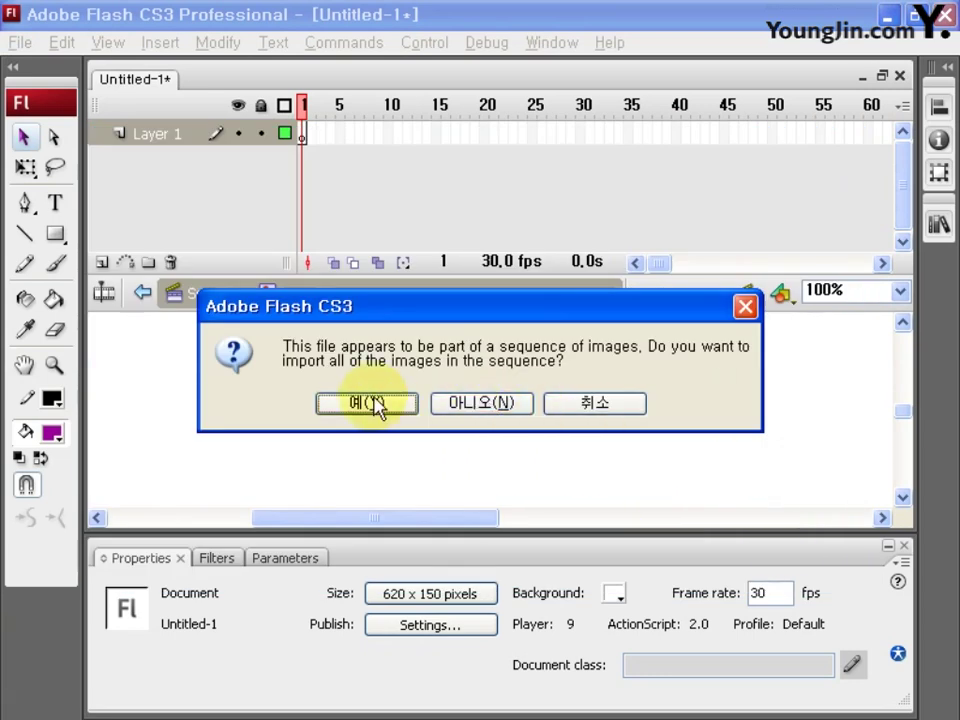
left_click(488, 405)
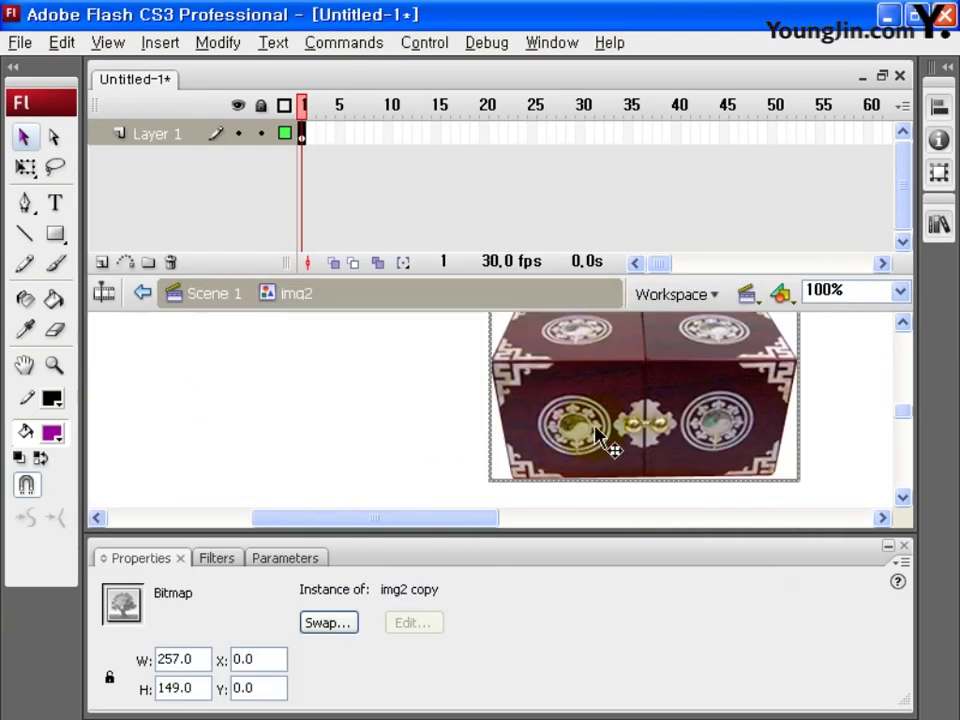
Create a graphic symbol named img3 and import only the img3 picture into it, without the rest of the sequence.
key("ctrl+F8")
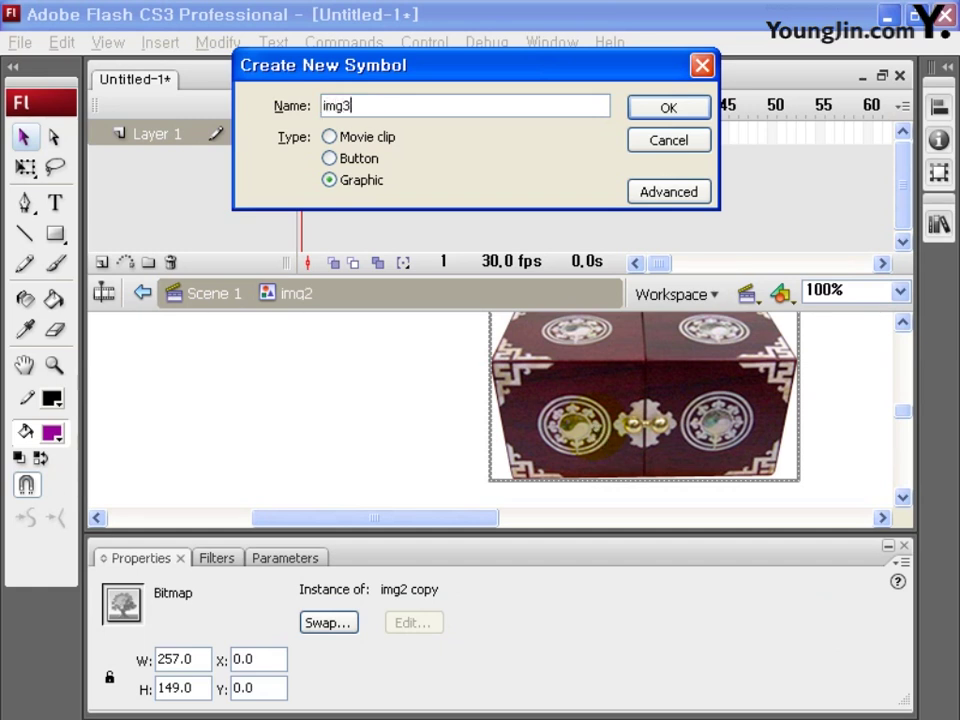
key("Return")
key("ctrl+r")
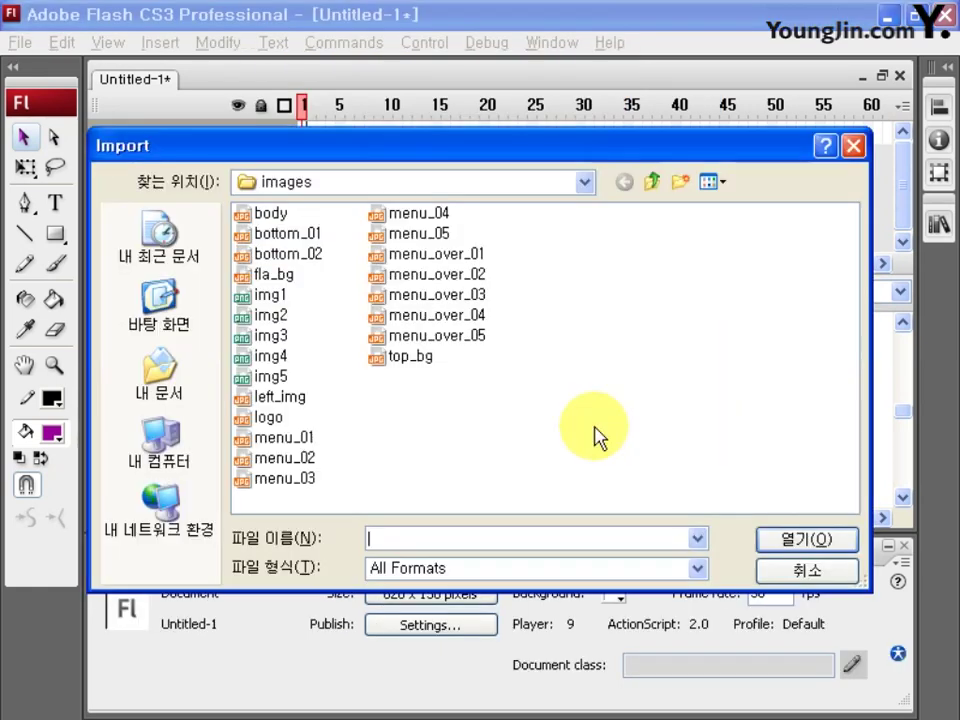
double_click(268, 335)
left_click(500, 405)
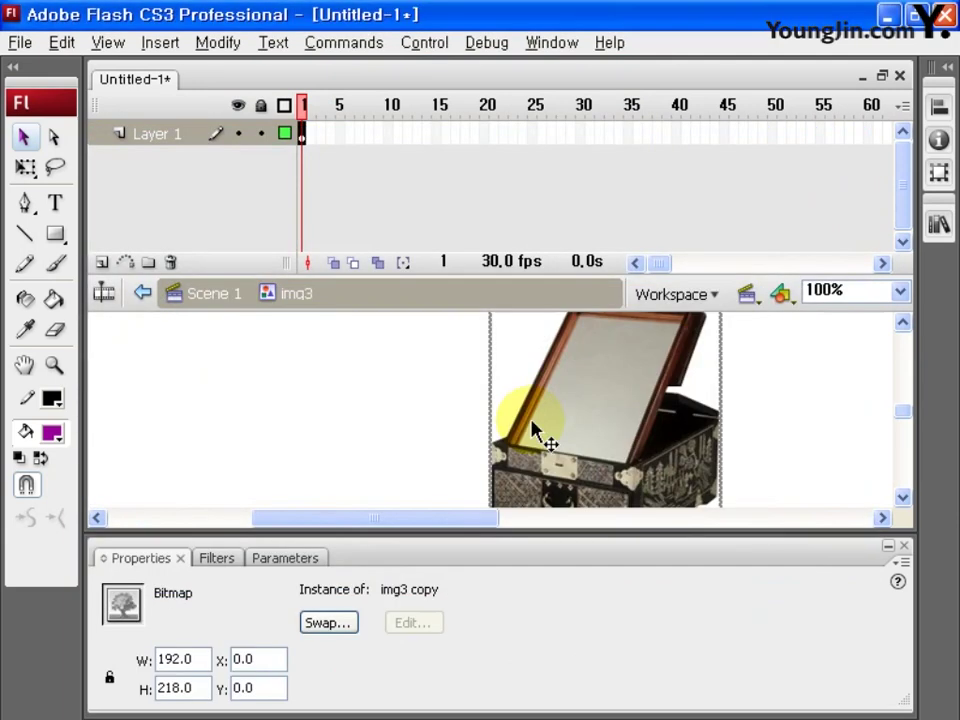
Create a graphic symbol named img4 and import only the img4 picture into it, without the rest of the sequence.
key("ctrl+F8")
type("img4")
key("Return")
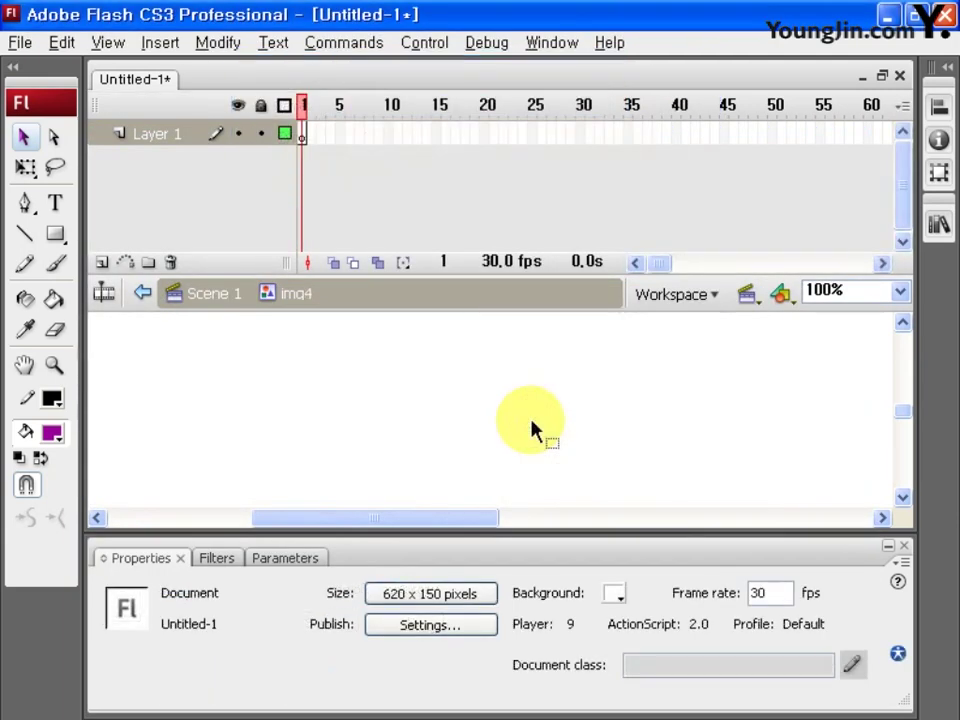
key("ctrl+r")
left_click(272, 362)
left_click(821, 540)
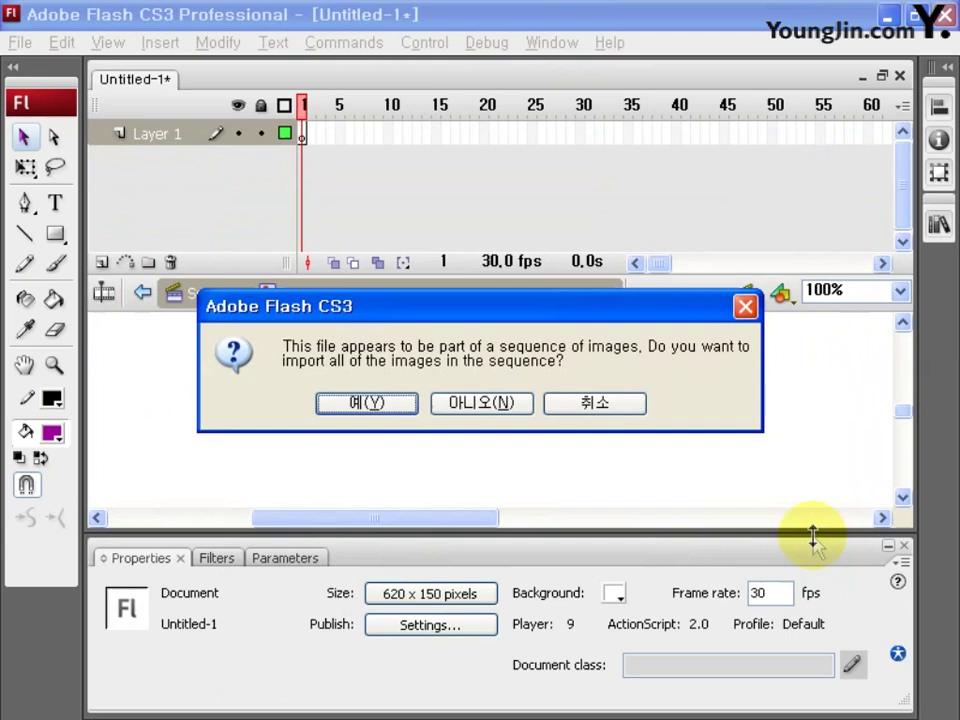
left_click(516, 404)
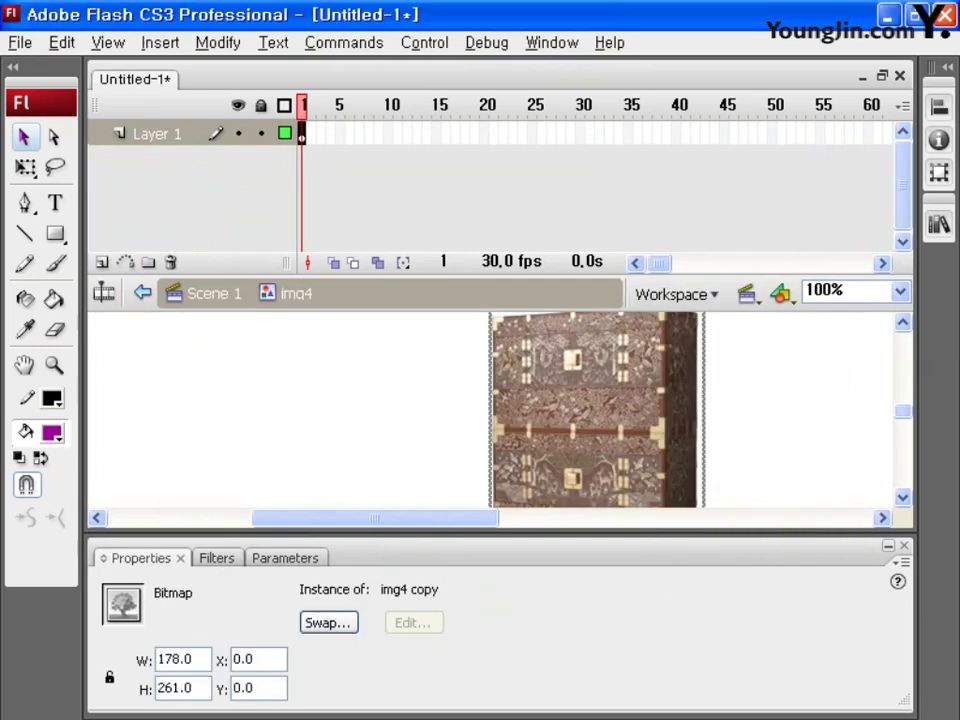
Return to Scene 1, add a new layer above the background and place the img1 graphic symbol on its first frame.
left_click(216, 296)
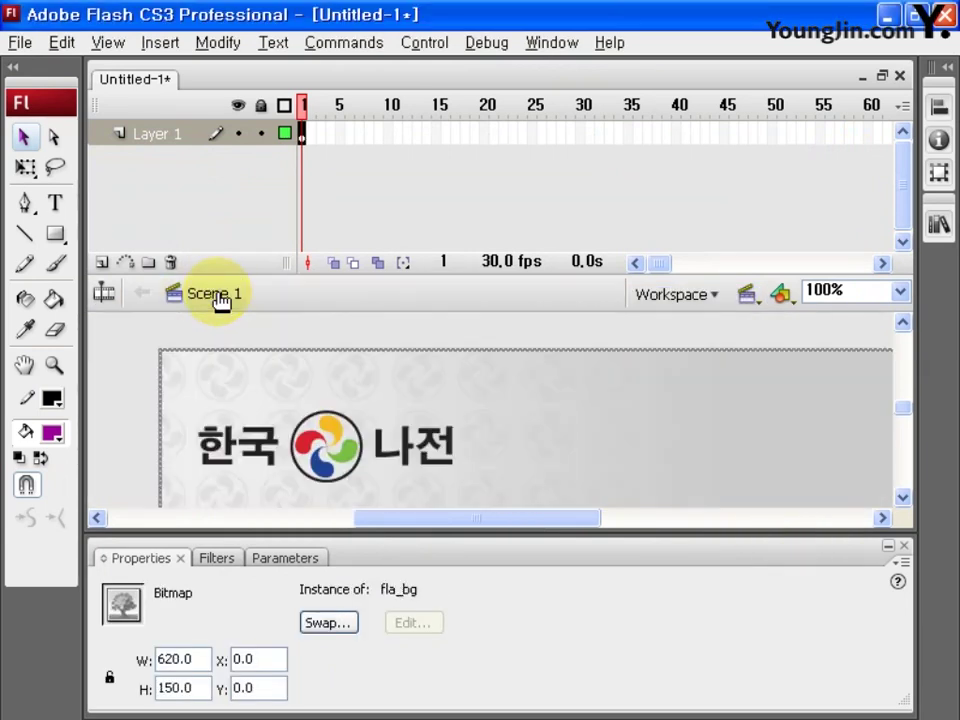
left_click(101, 263)
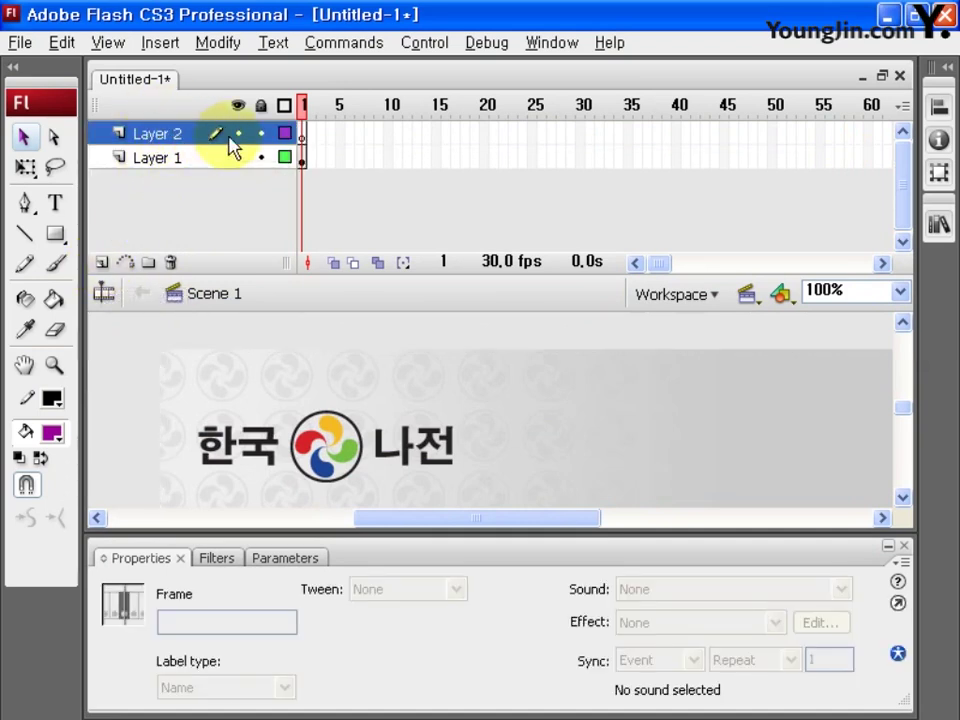
left_click(305, 138)
left_click(938, 224)
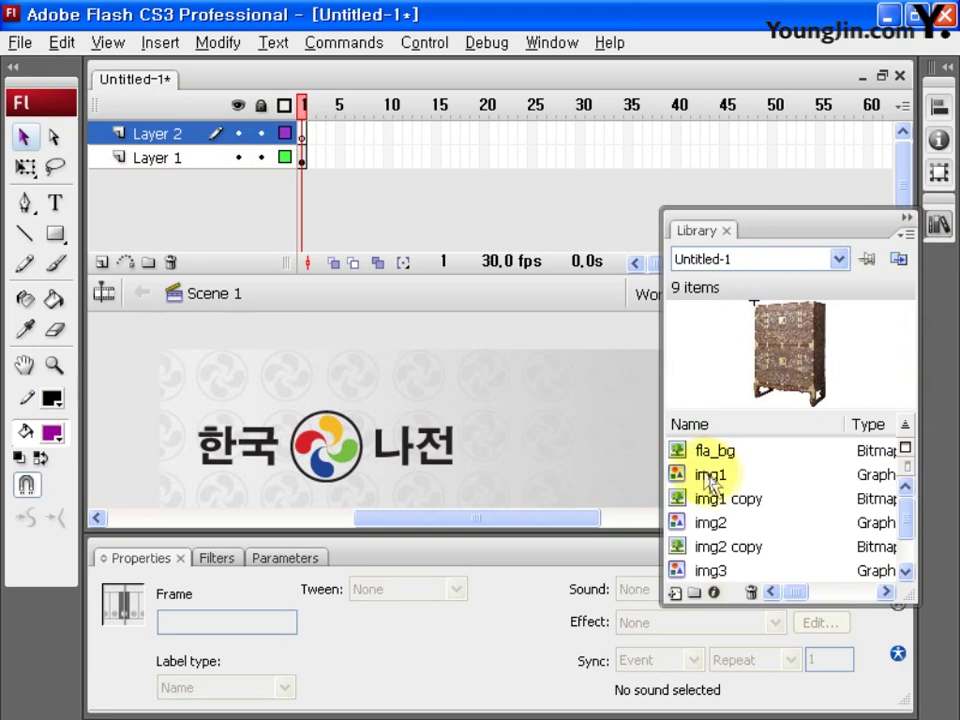
left_click_drag(709, 478, 514, 445)
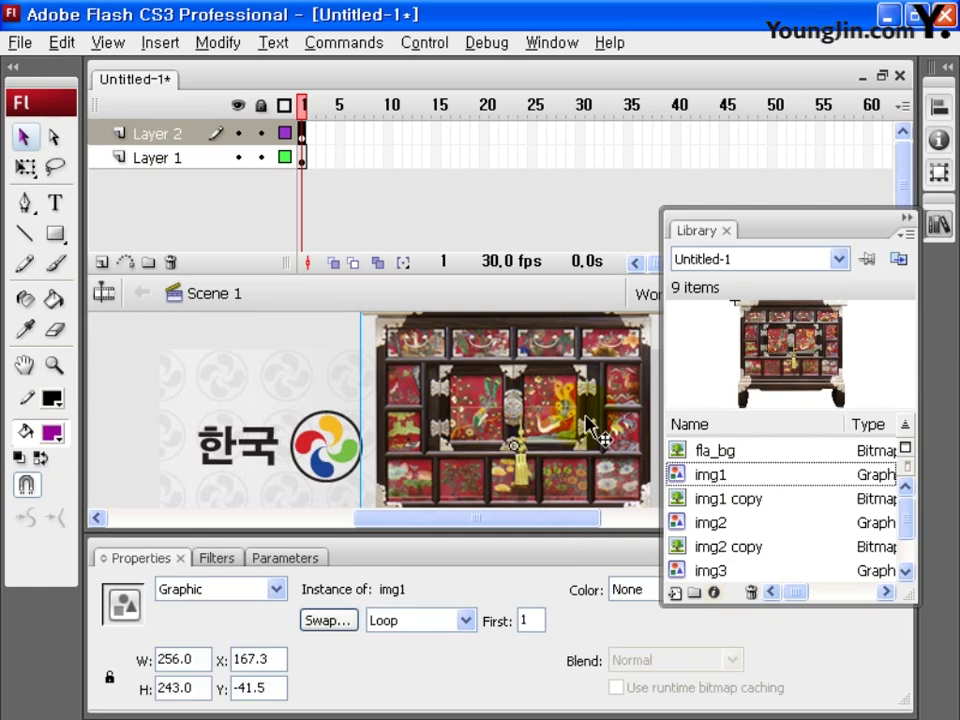
left_click(906, 217)
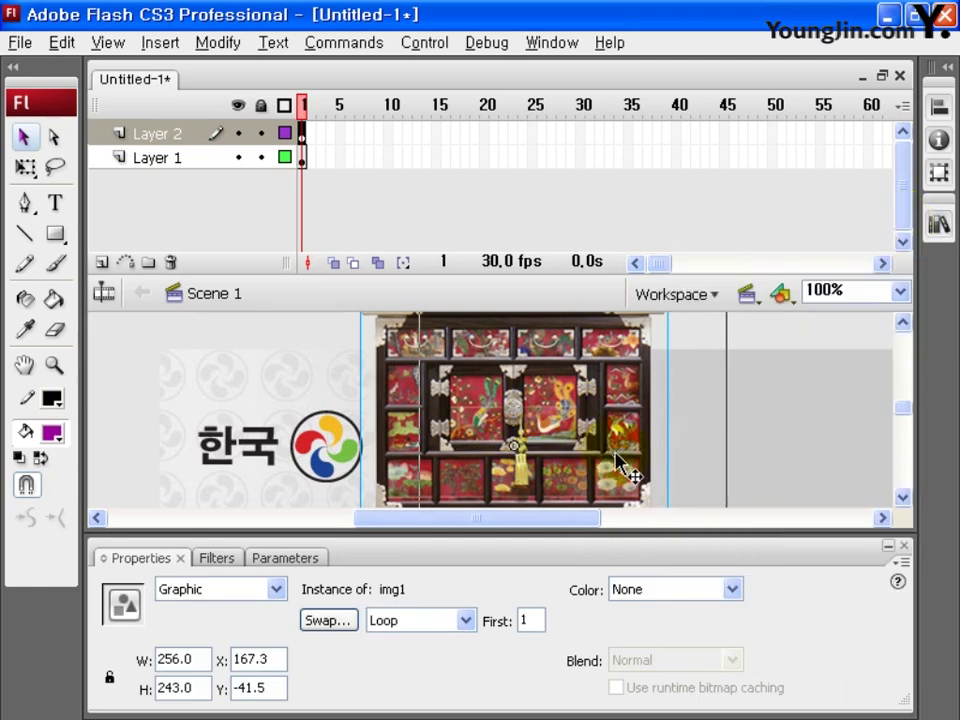
Position the img1 instance on the banner at X 320 and Y -45.
left_click_drag(617, 462, 672, 469)
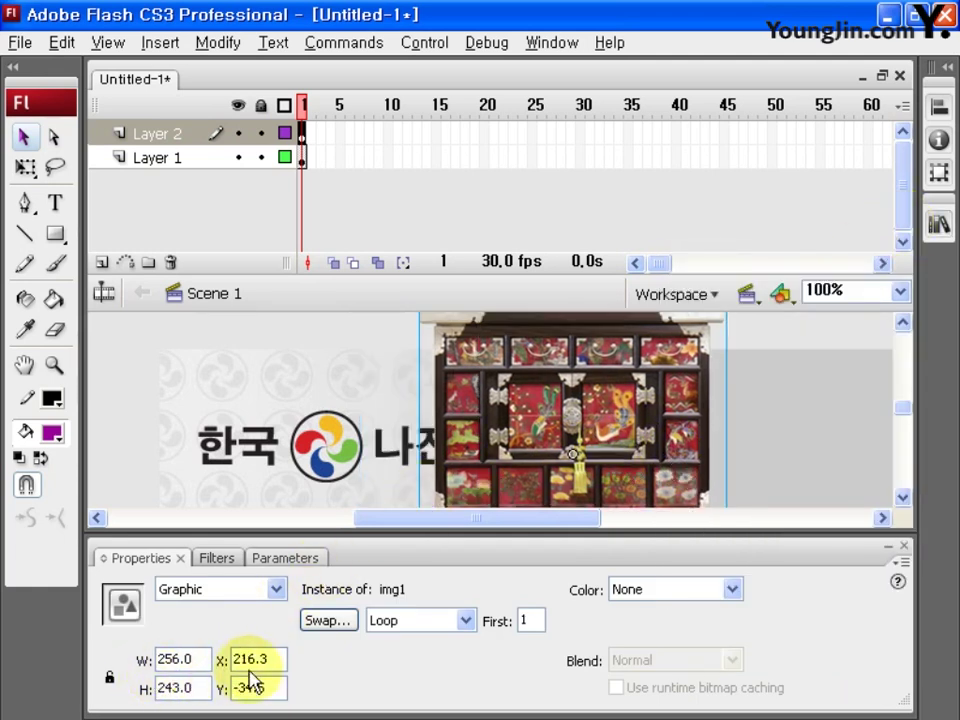
left_click_drag(262, 659, 206, 660)
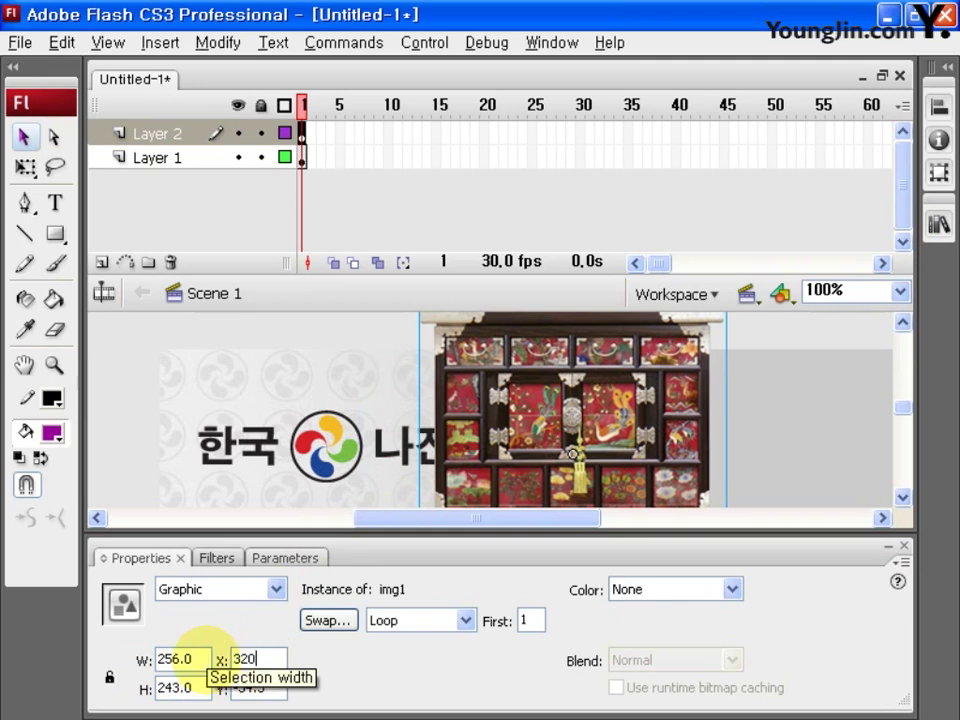
type("320")
key("Tab")
left_click_drag(276, 689, 247, 689)
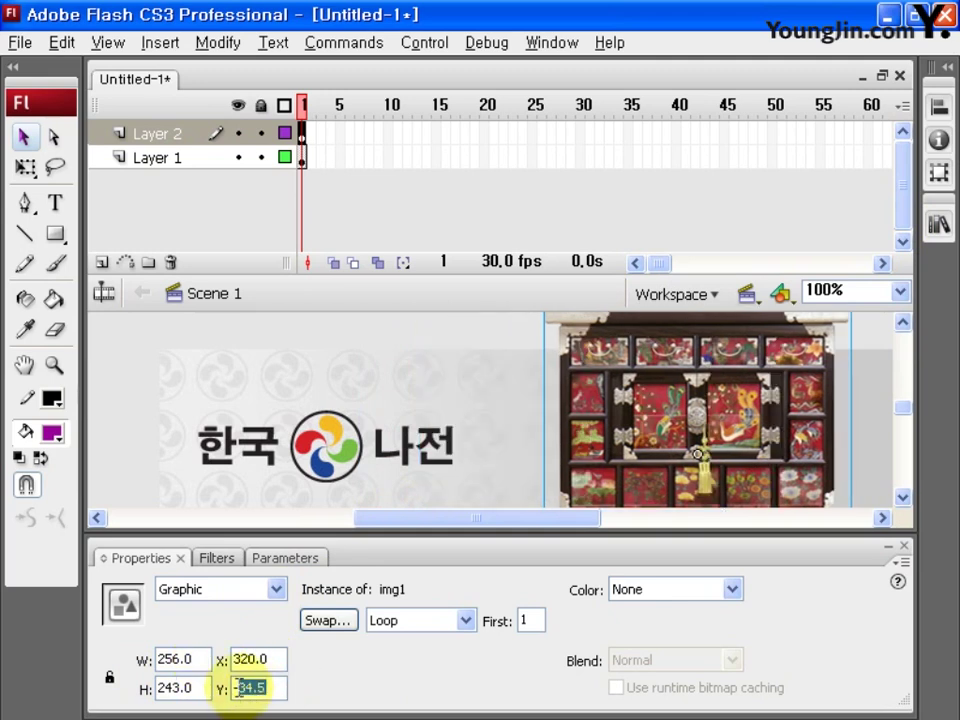
type("45")
key("Return")
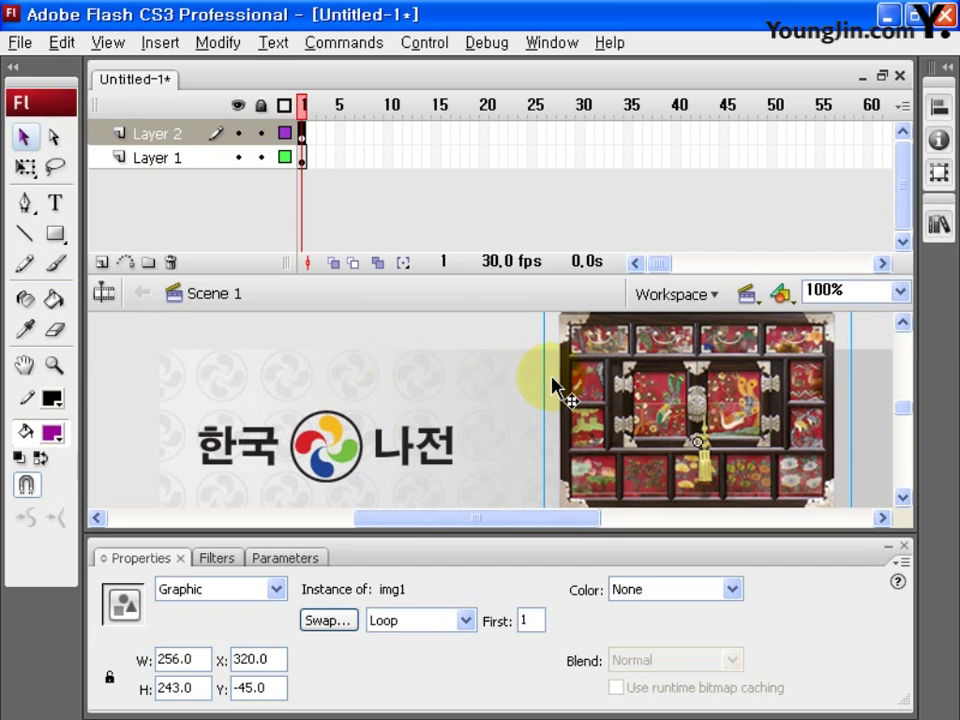
Save the document as main.fla in the 작업 folder that contains the images folder.
left_click(20, 44)
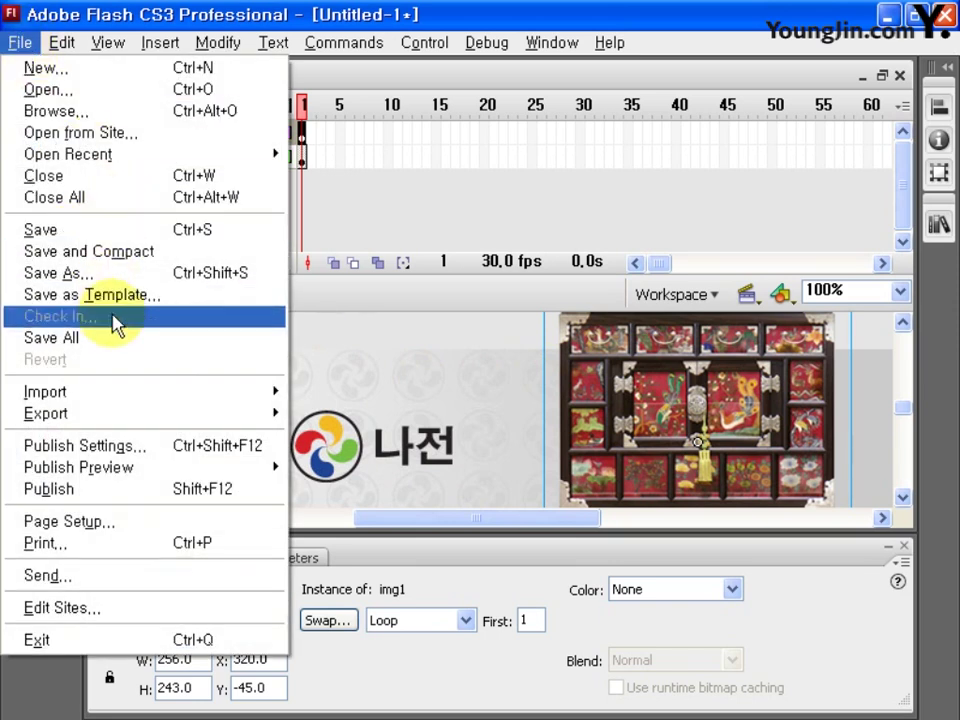
left_click(233, 236)
double_click(429, 538)
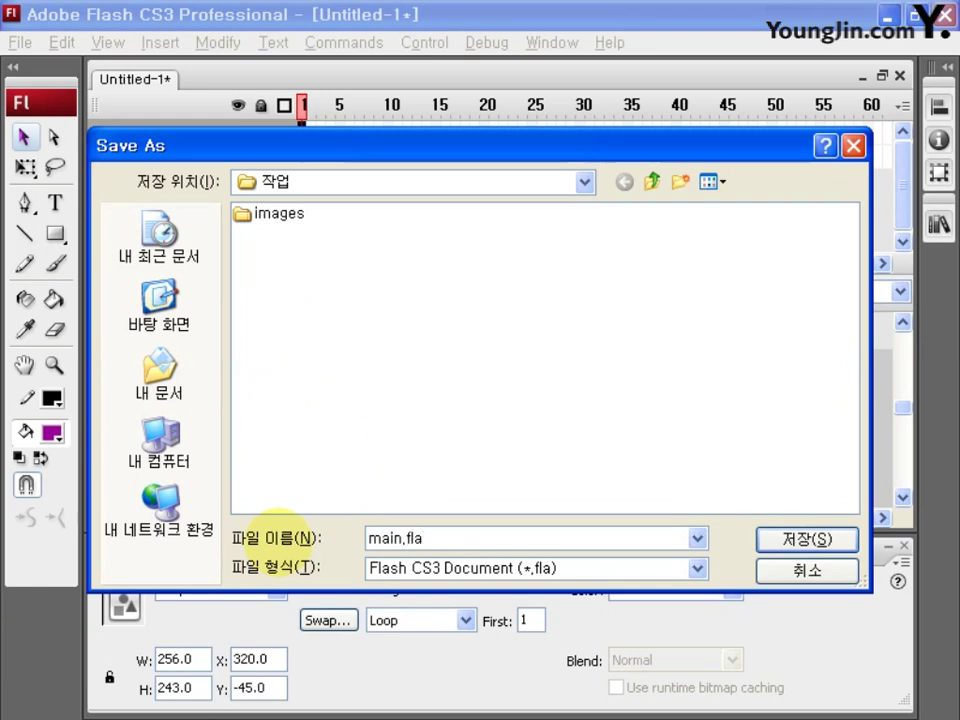
left_click(830, 543)
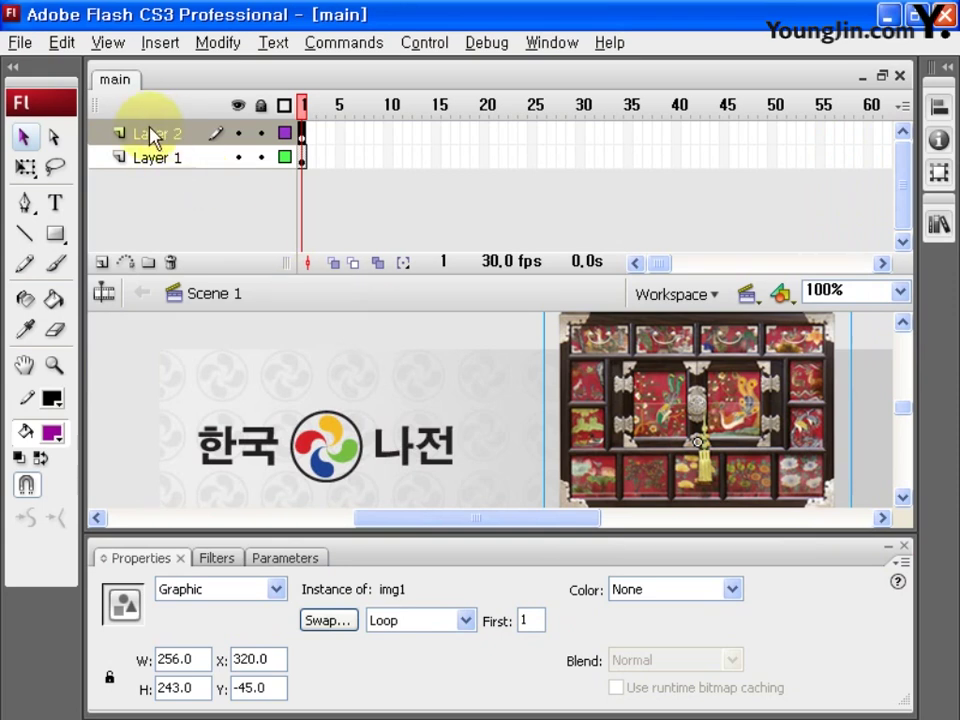
Convert frame 20 of Layer 2 to a keyframe.
left_click(485, 135)
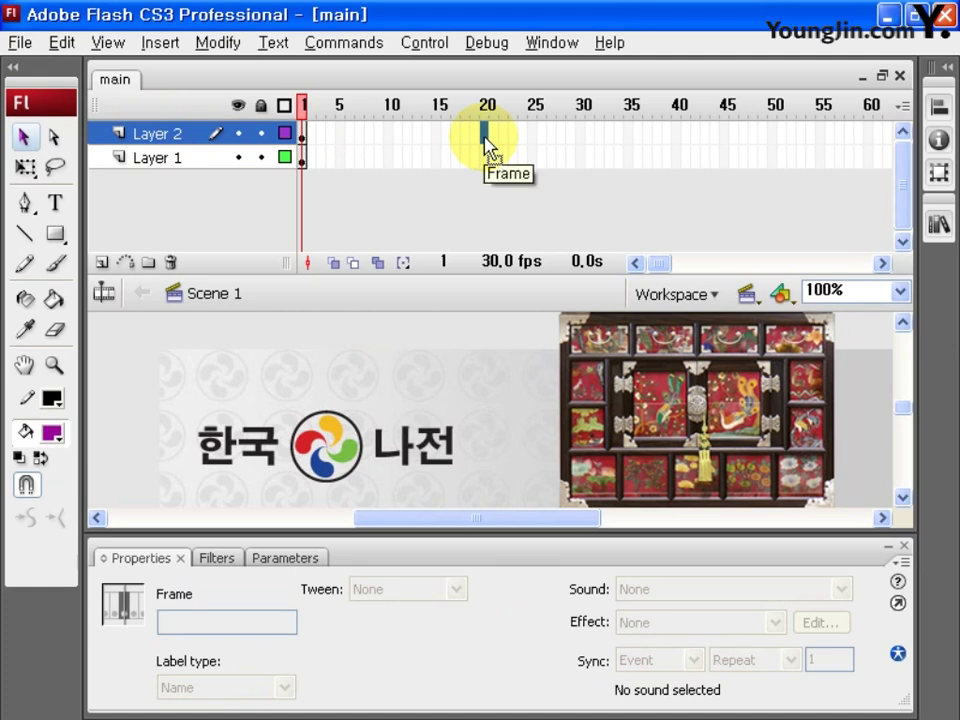
left_click(222, 45)
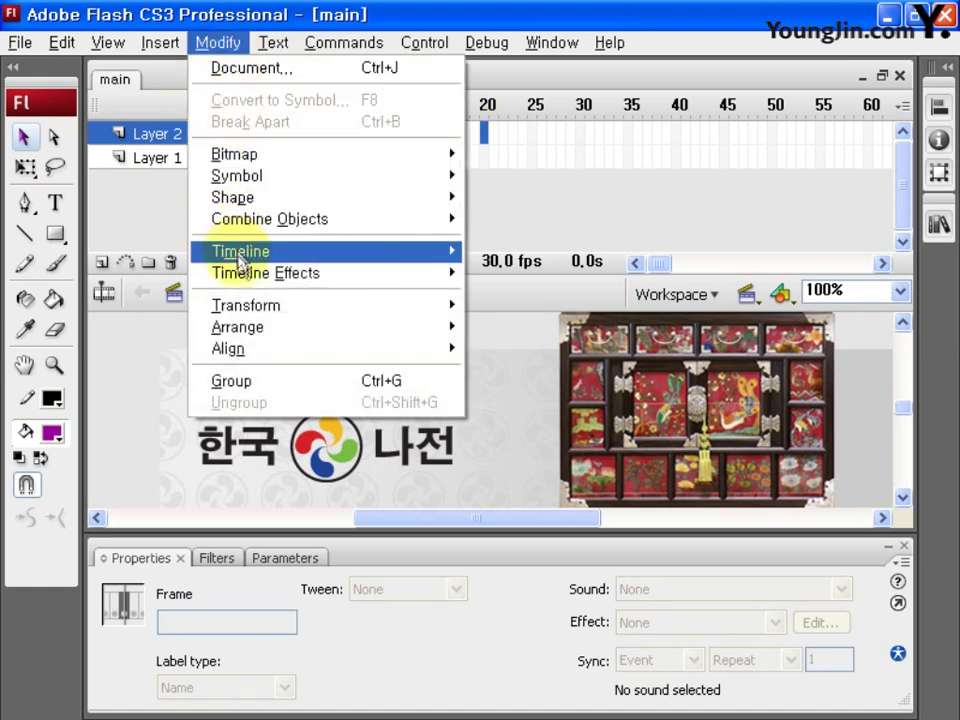
mouse_move(230, 256)
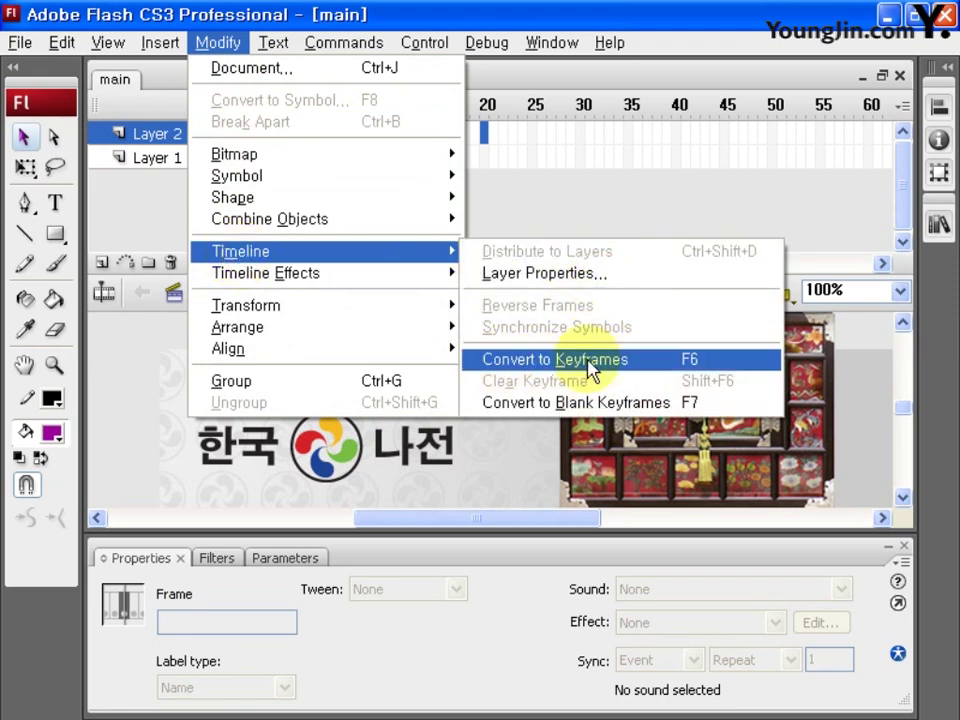
left_click(660, 362)
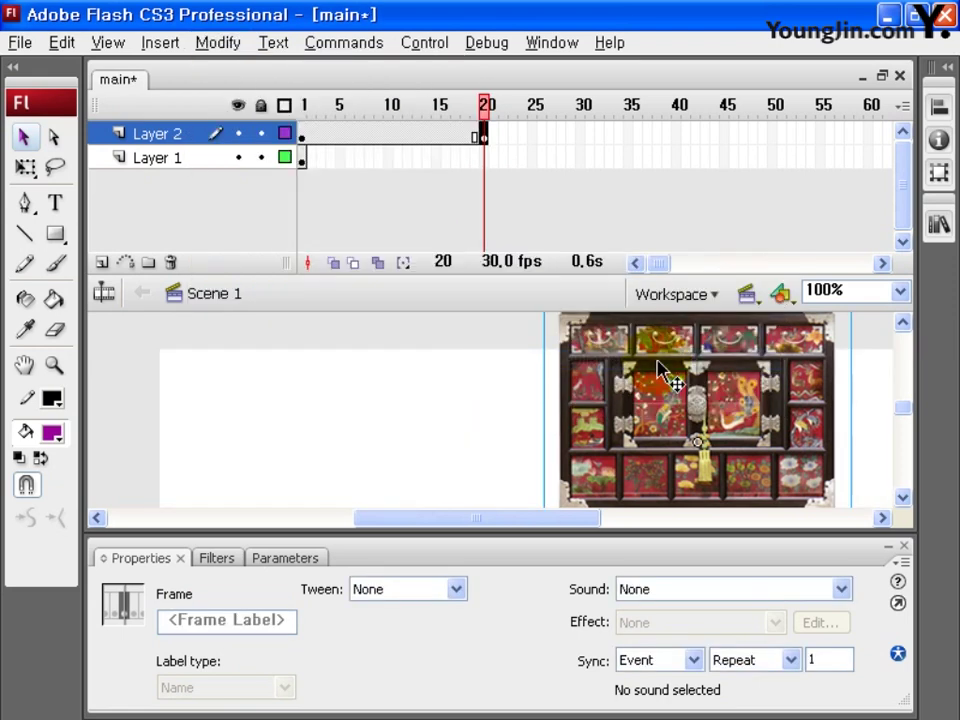
right_click(484, 137)
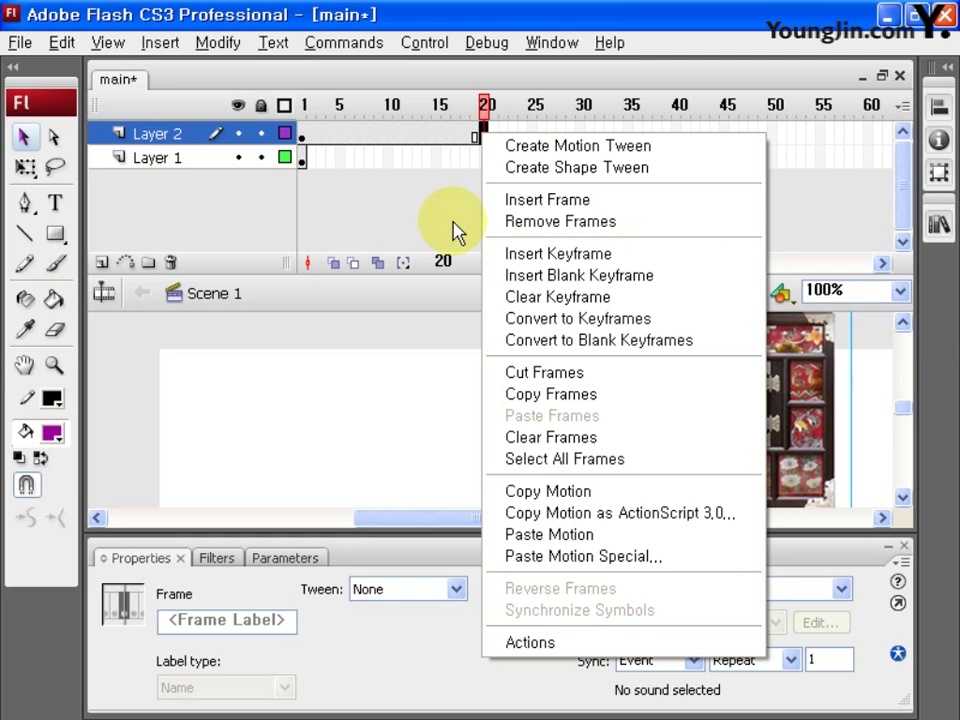
left_click(483, 136)
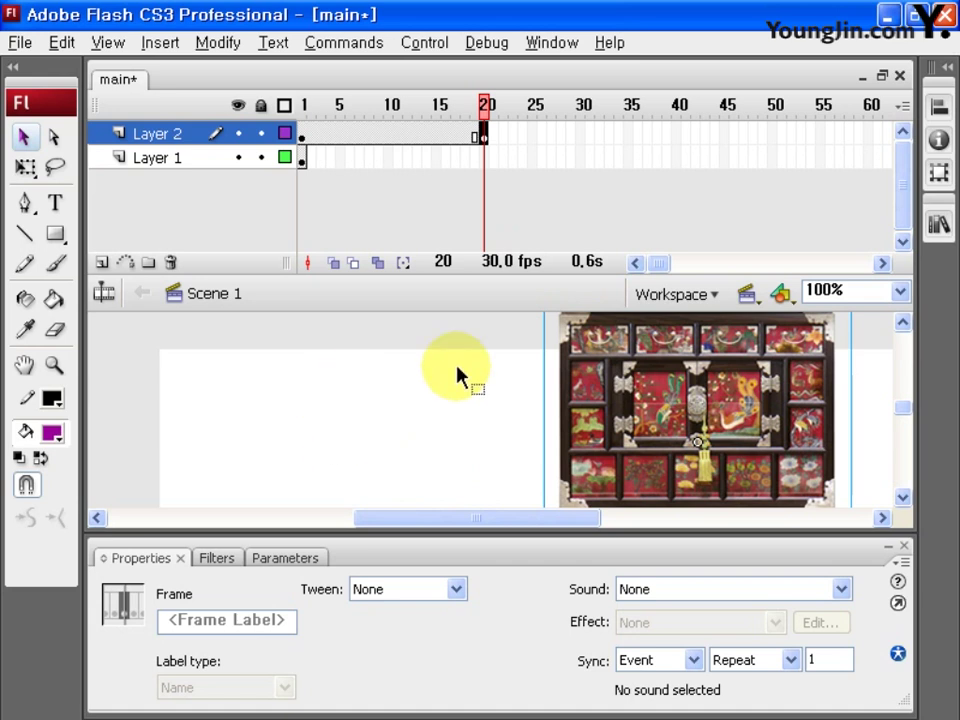
Scale the img1 instance on frame 20 down about its centre to about 140 x 133 pixels with Free Transform.
left_click(27, 169)
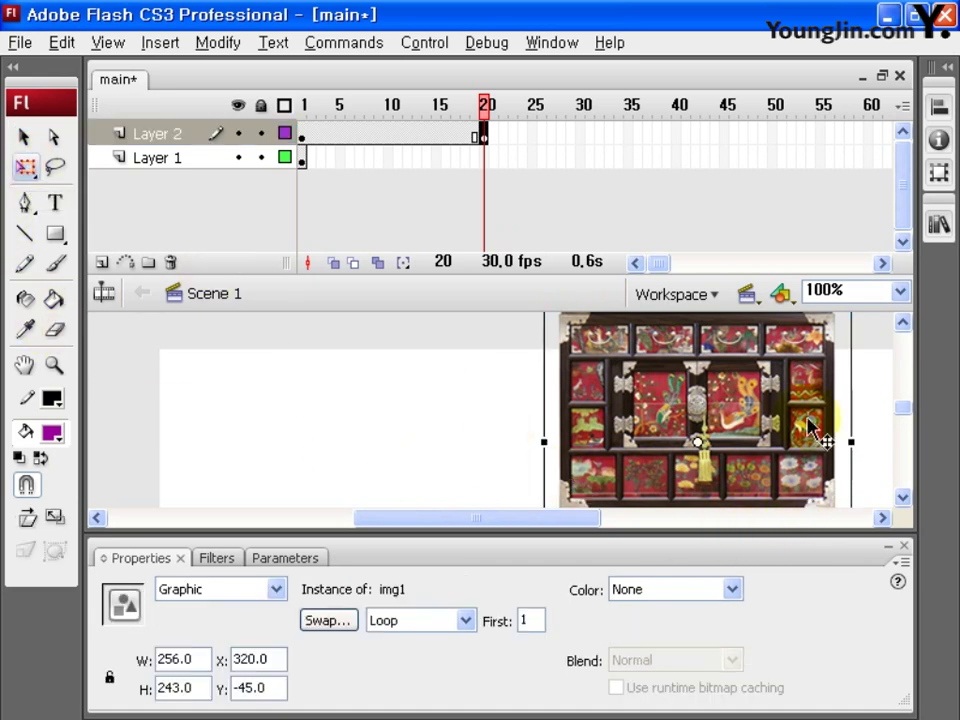
key("ctrl+minus")
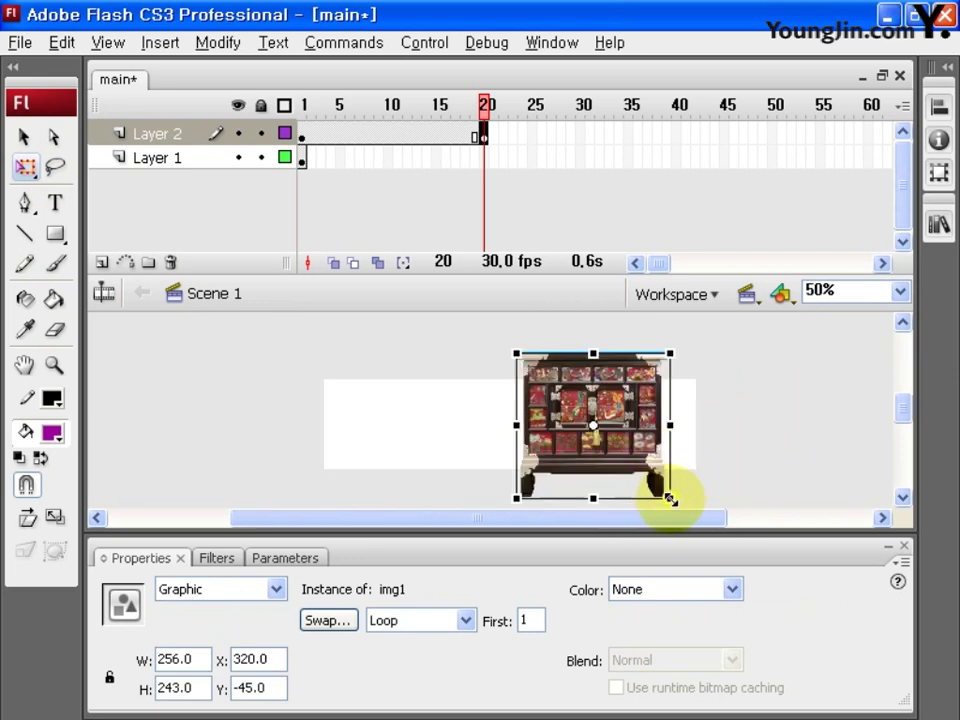
left_click_drag(669, 498, 640, 474)
key("ctrl+equal")
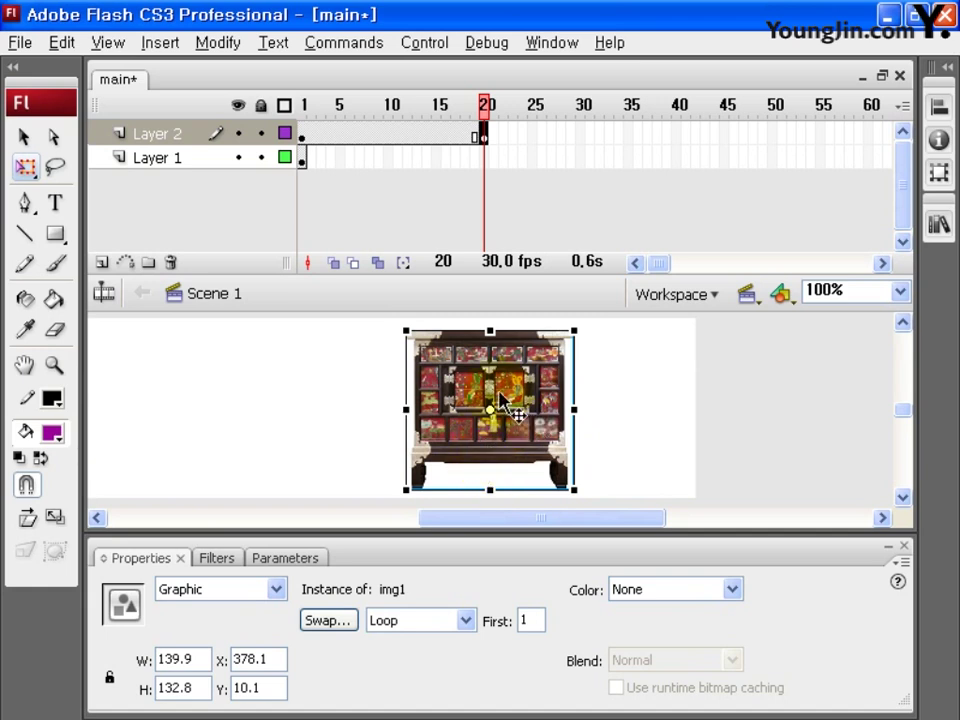
Apply a Motion tween between frames 1 and 20 of Layer 2 and set its ease to -100.
left_click(418, 134)
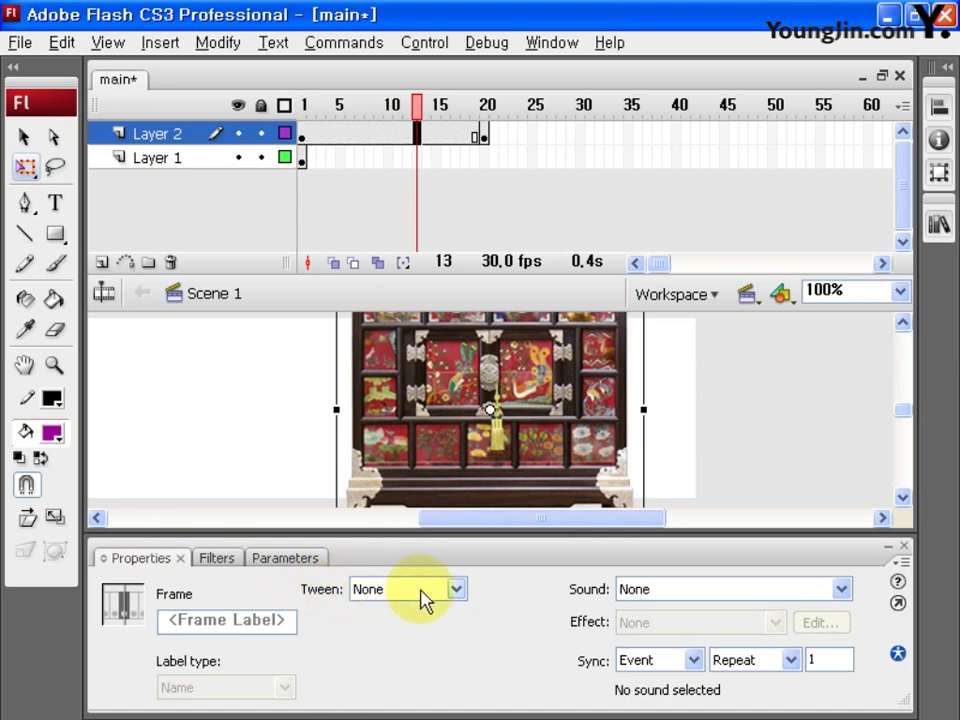
left_click(455, 591)
left_click(372, 628)
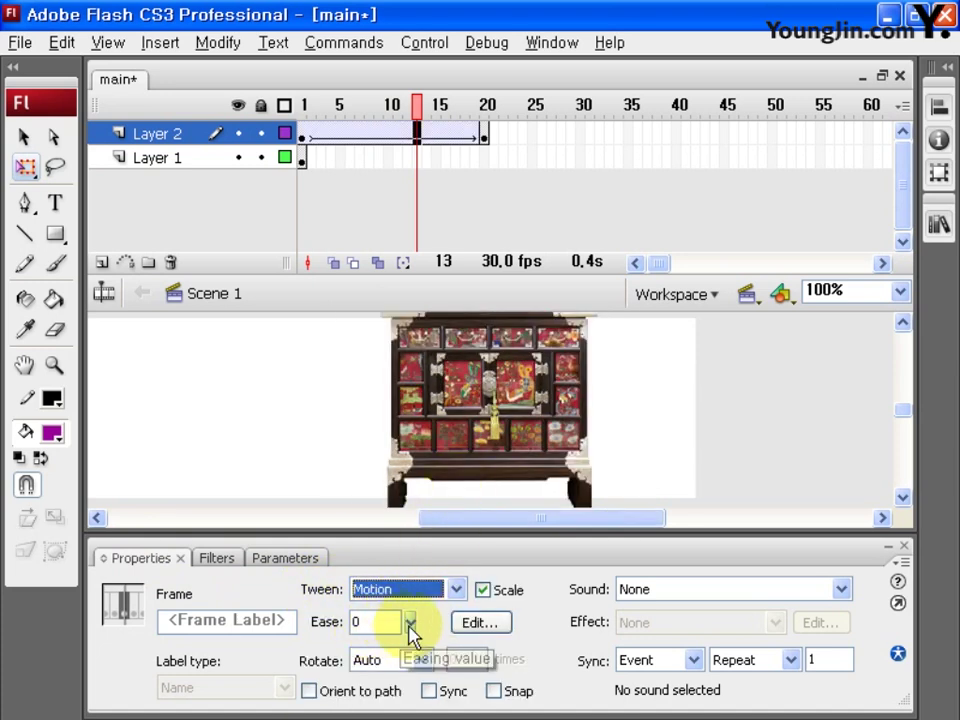
left_click_drag(410, 623, 408, 698)
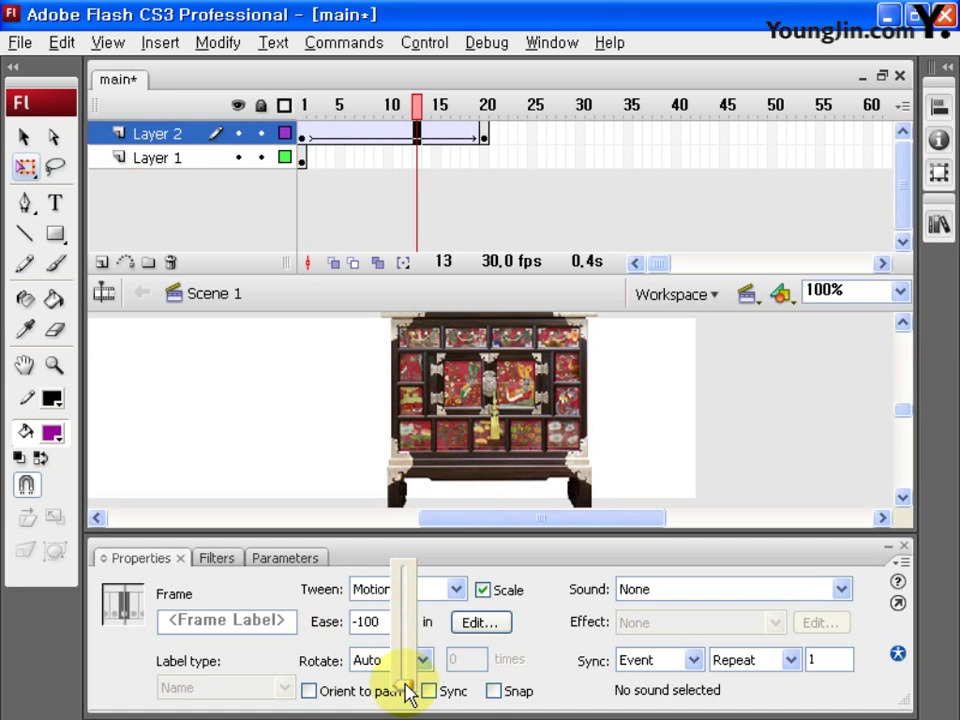
Scrub the timeline to frame 20, preview the img1 tween by testing the movie, and put the preview window away.
mouse_move(408, 690)
left_mouse_down()
mouse_move(407, 574)
mouse_move(405, 700)
left_mouse_up()
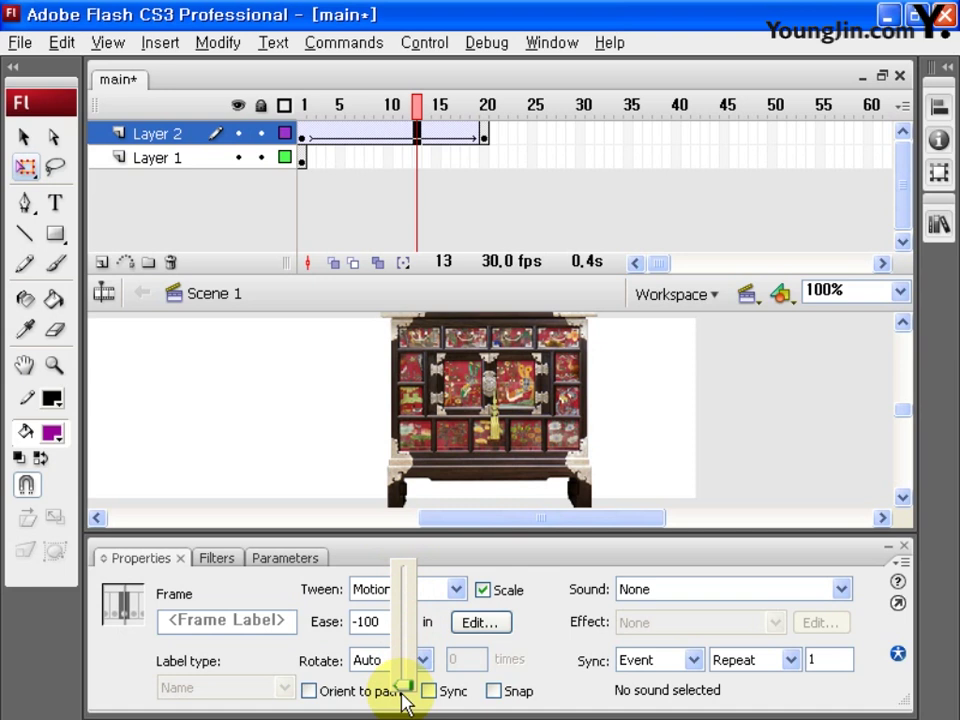
left_click(383, 626)
left_click_drag(419, 112, 494, 118)
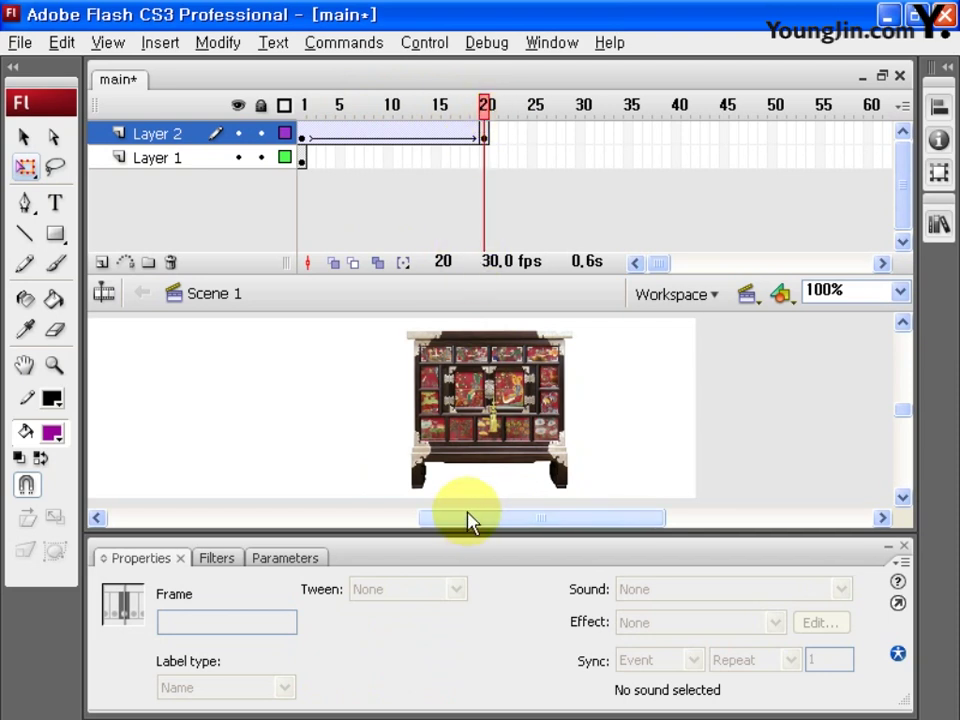
key("ctrl+Return")
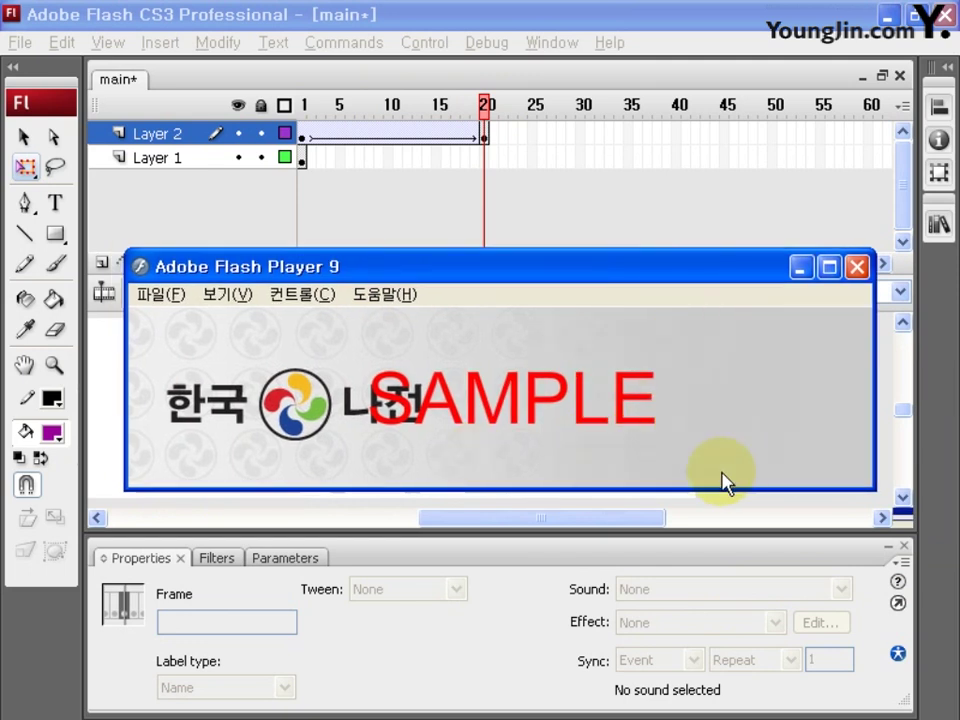
left_click(799, 268)
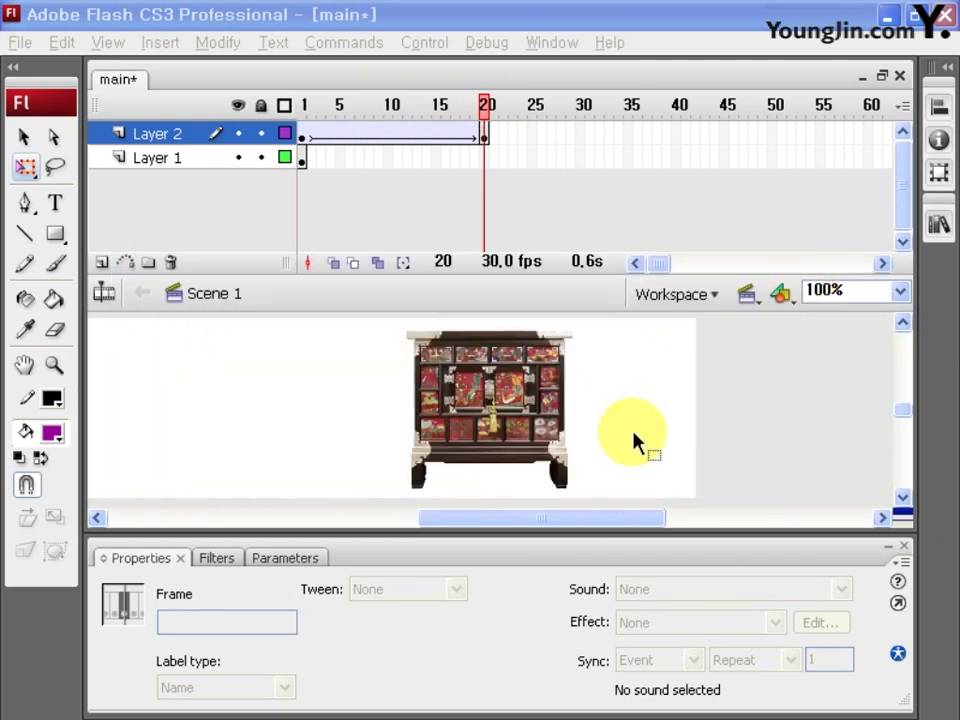
Give the img1 instance on frame 1 of Layer 2 an Alpha colour effect of 0%.
left_click(480, 405)
left_click(652, 589)
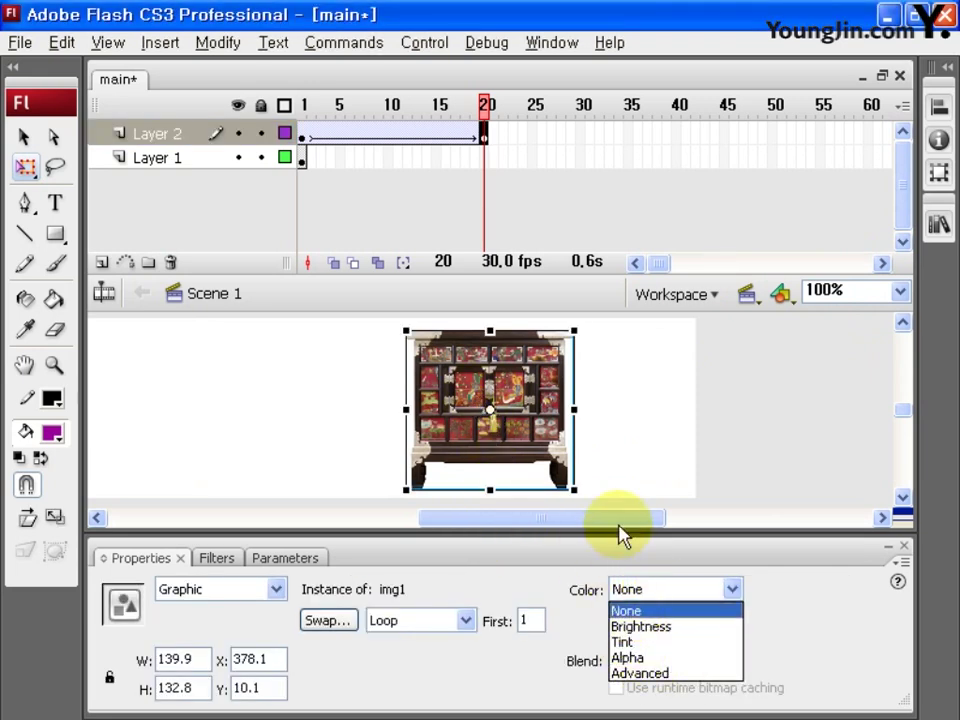
left_click(305, 140)
left_click(303, 137)
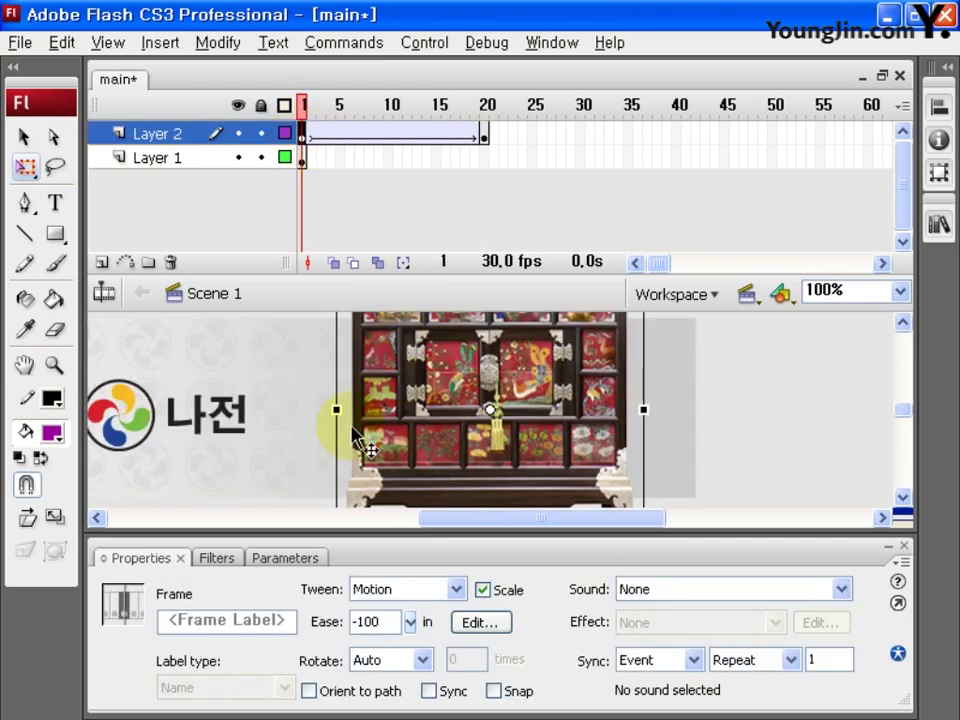
left_click(405, 442)
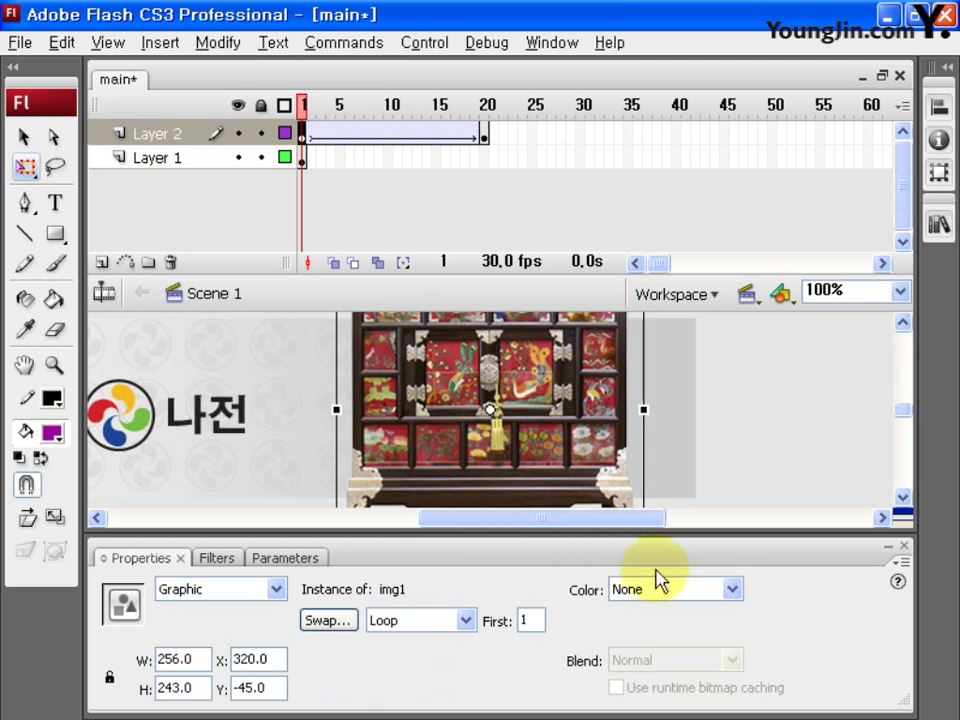
left_click(734, 592)
left_click(662, 658)
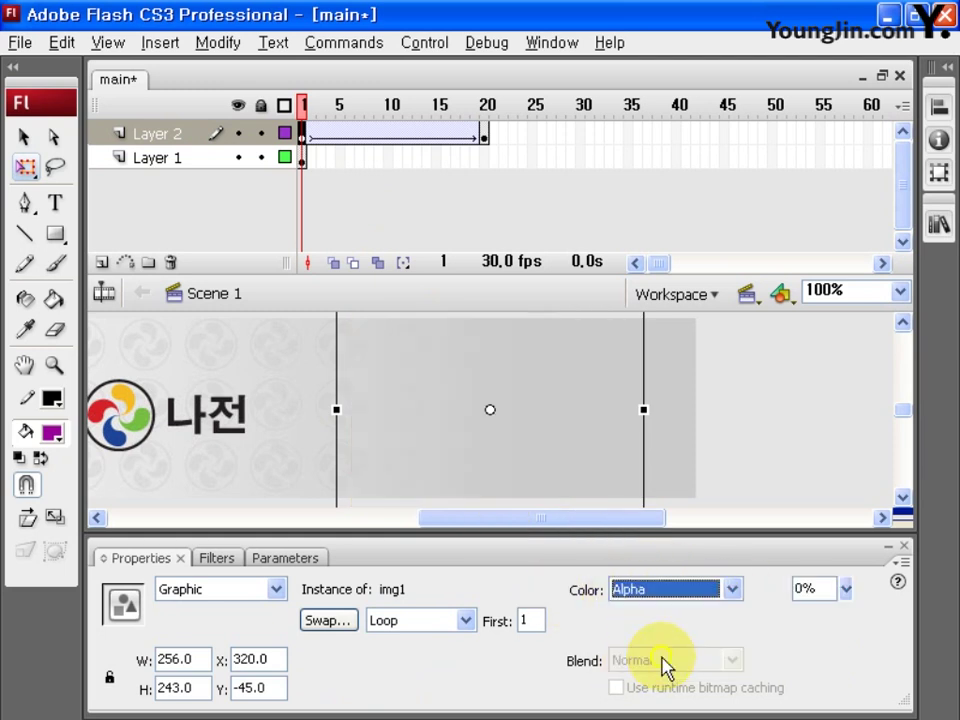
left_click_drag(846, 589, 815, 620)
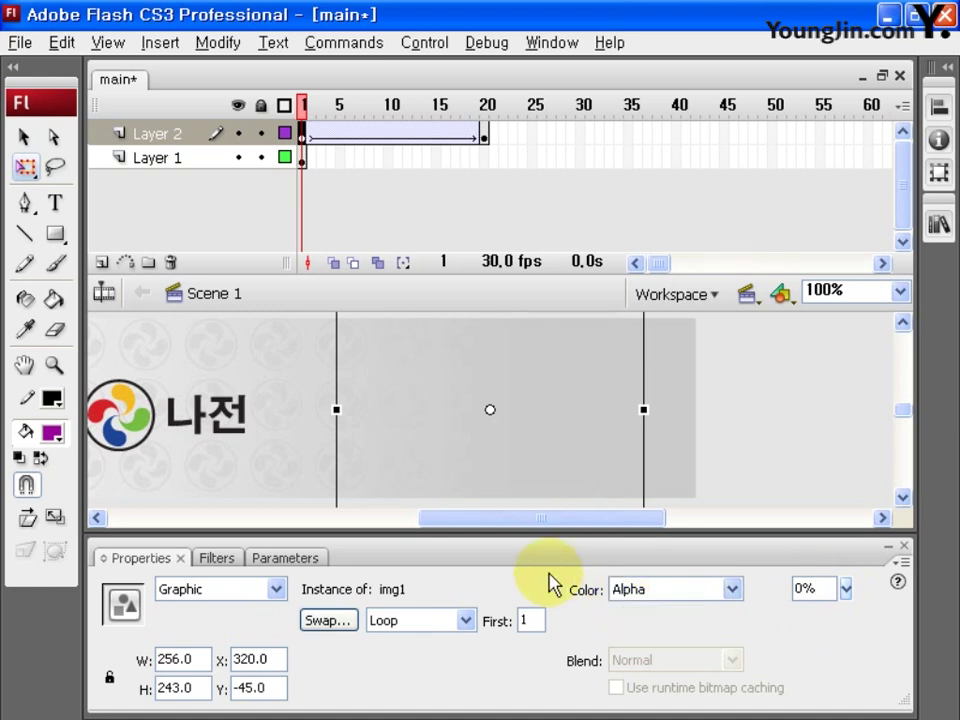
Add keyframes at frames 45 and 60 of Layer 2 and set the img1 instance's X position on frame 60 to 630.
left_click(725, 134)
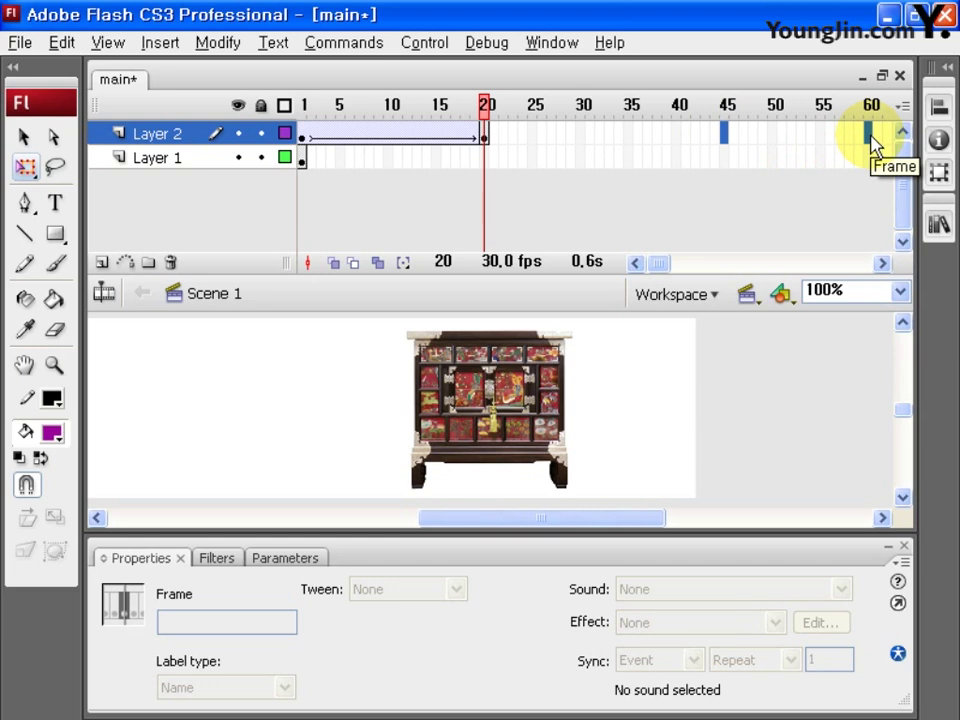
key("F6")
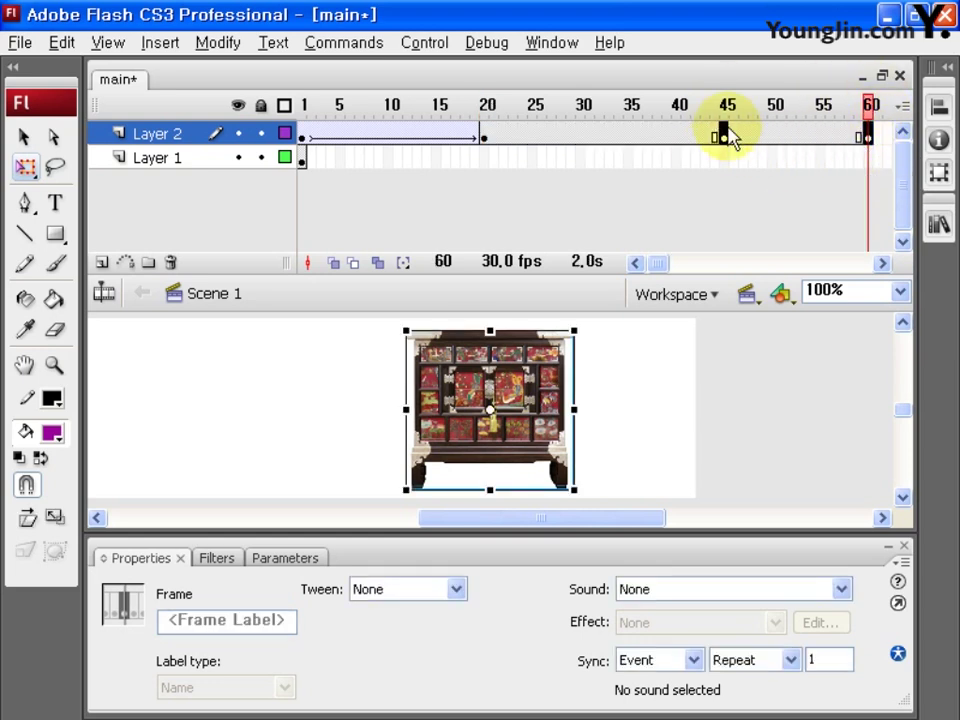
left_click(868, 137)
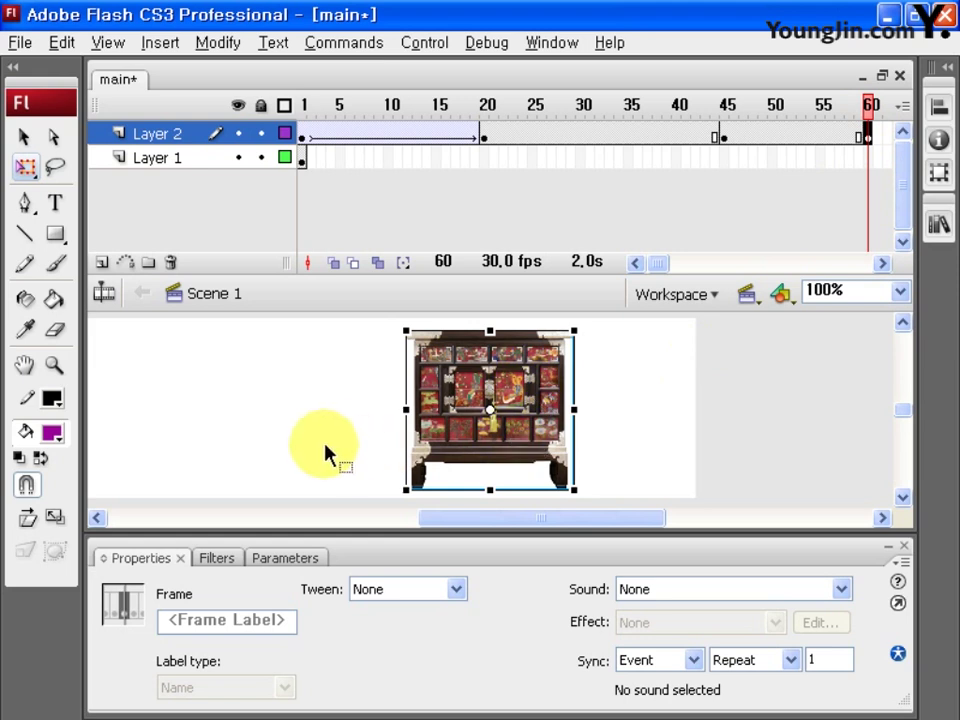
left_click(444, 399)
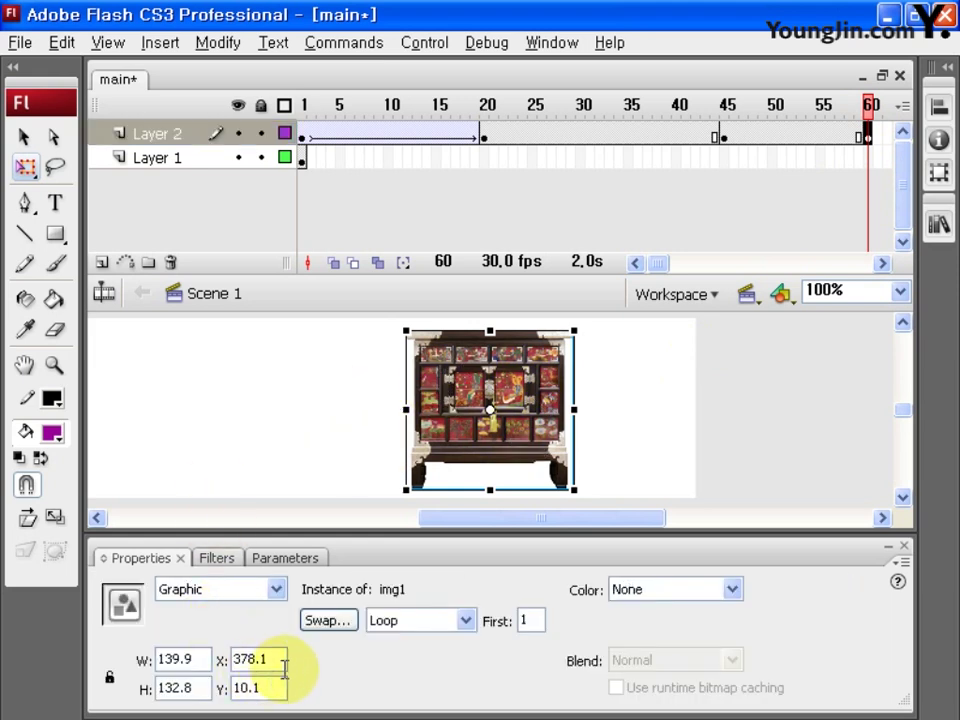
left_click_drag(270, 659, 206, 660)
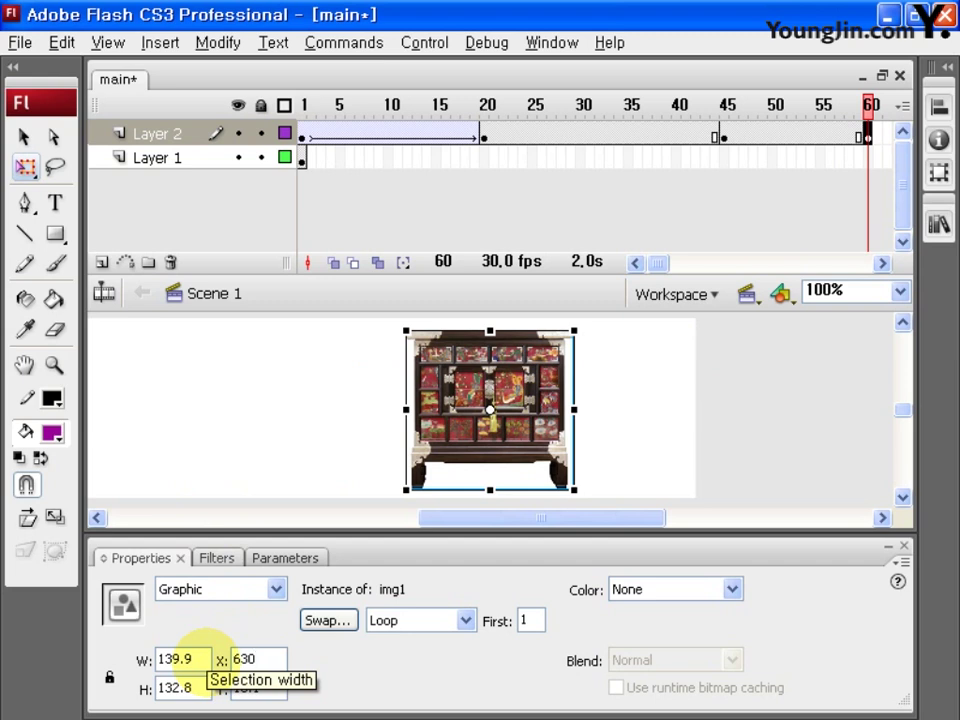
type("630")
key("Return")
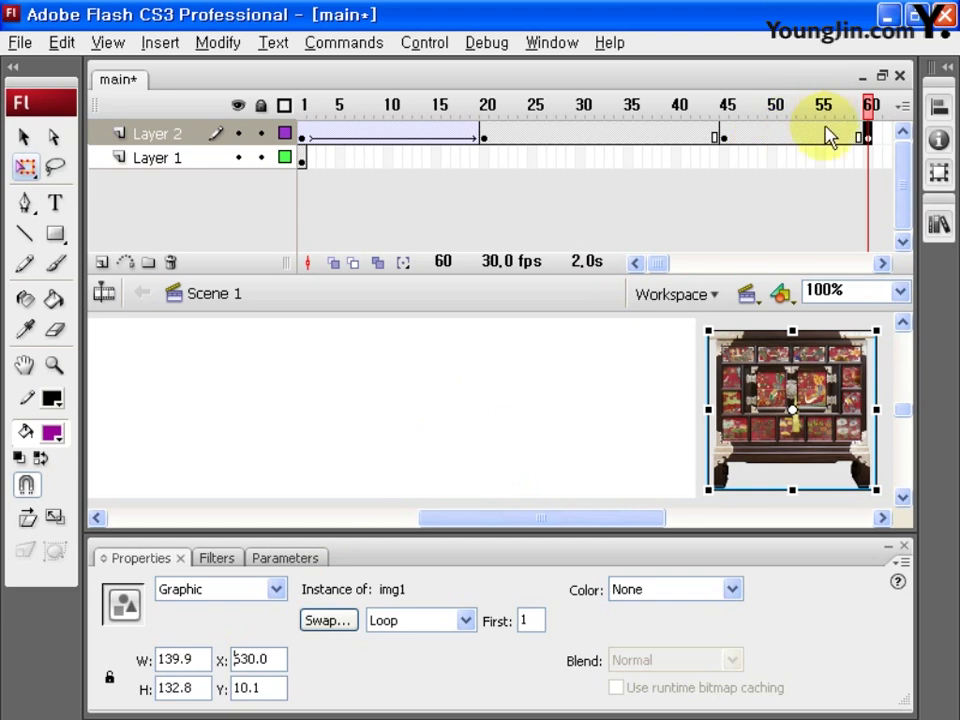
Apply a Motion tween between frames 45 and 60 of Layer 2 with an ease of 100.
left_click(791, 137)
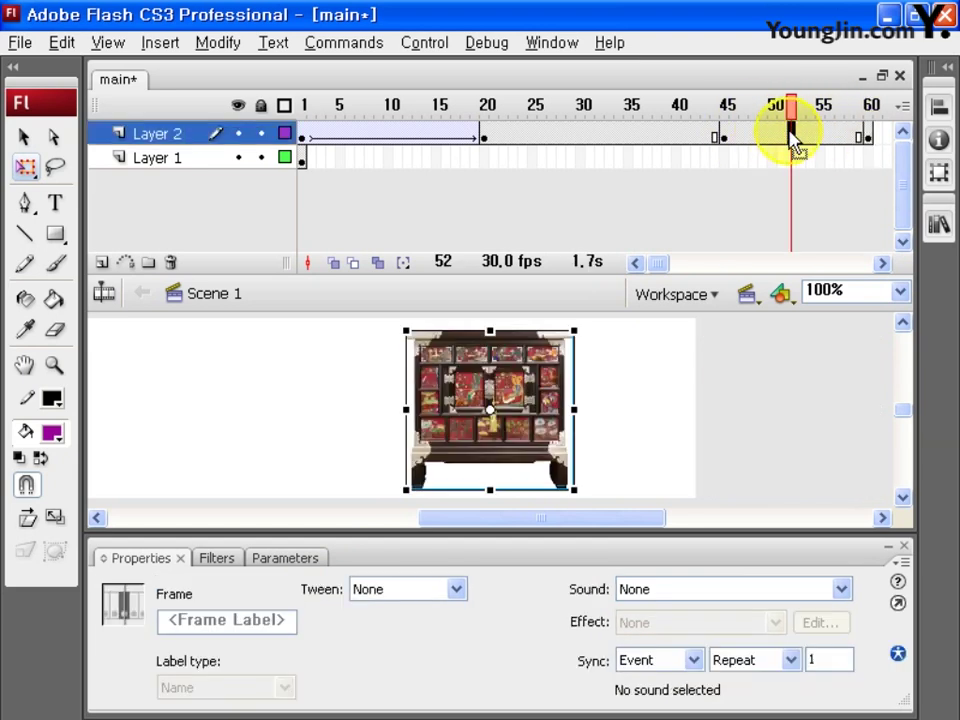
left_click(432, 589)
left_click(435, 626)
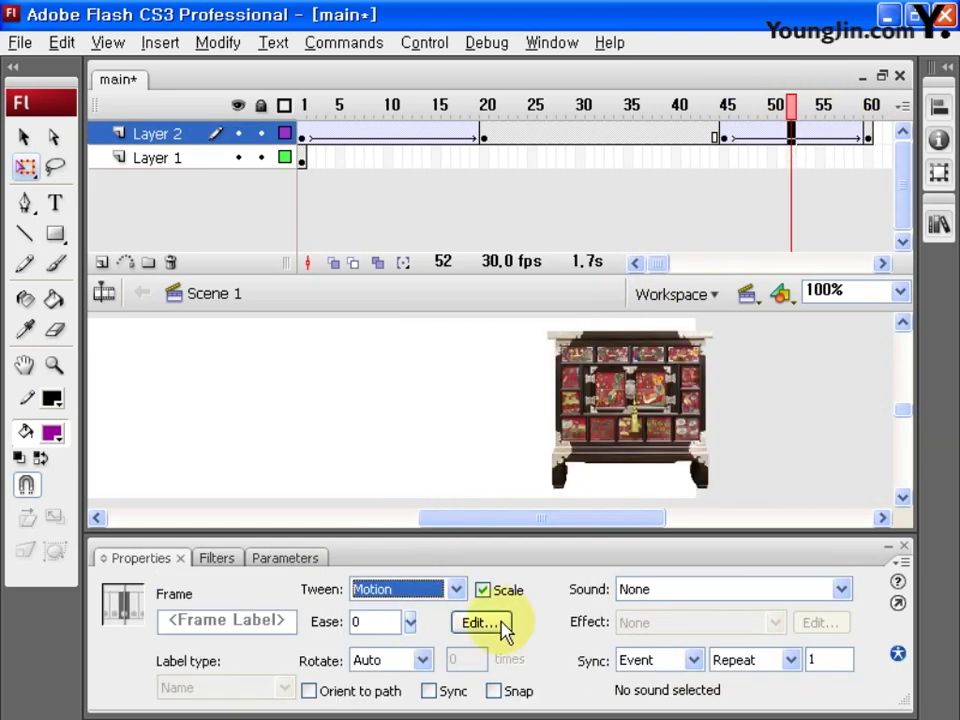
left_click(410, 623)
left_click_drag(403, 626, 406, 566)
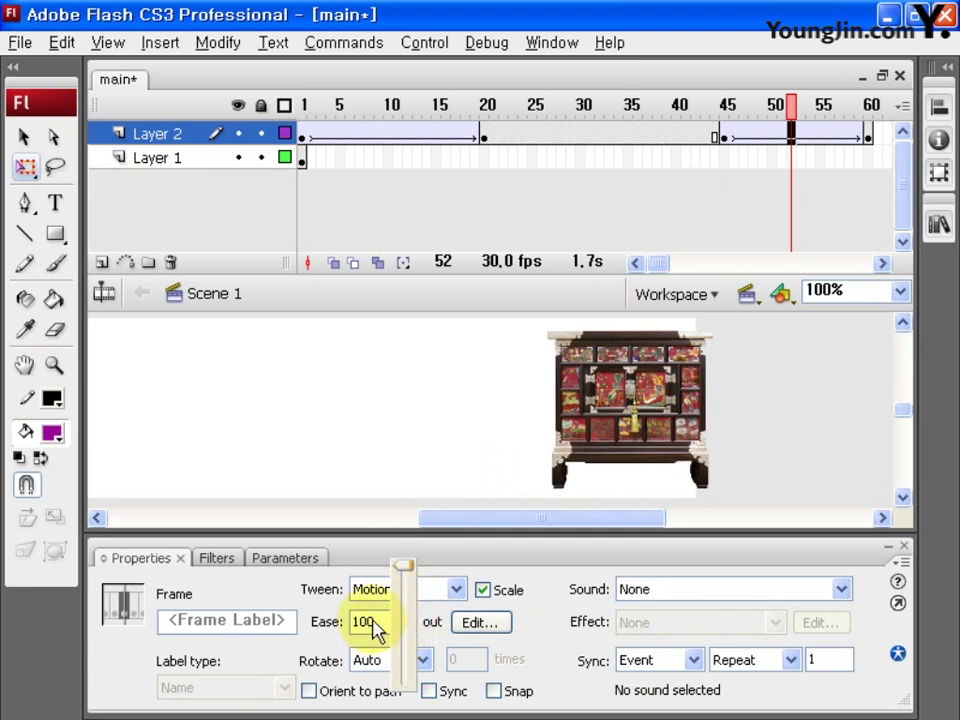
Give the img1 instance on frame 60 of Layer 2 an Alpha colour effect of 0%.
left_click(869, 139)
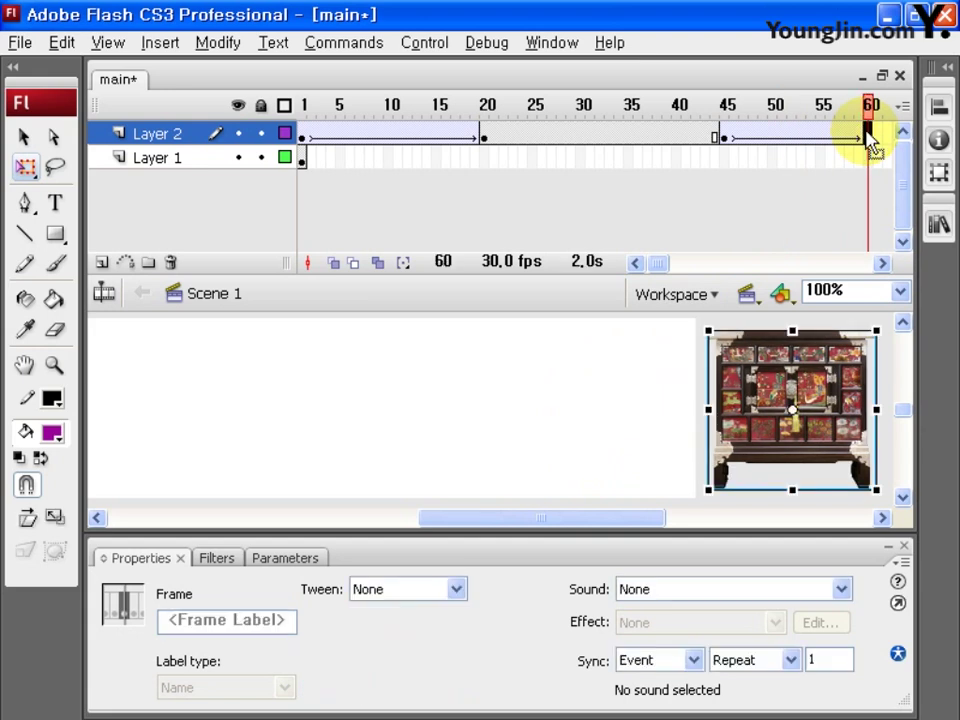
left_click(765, 443)
left_click(733, 591)
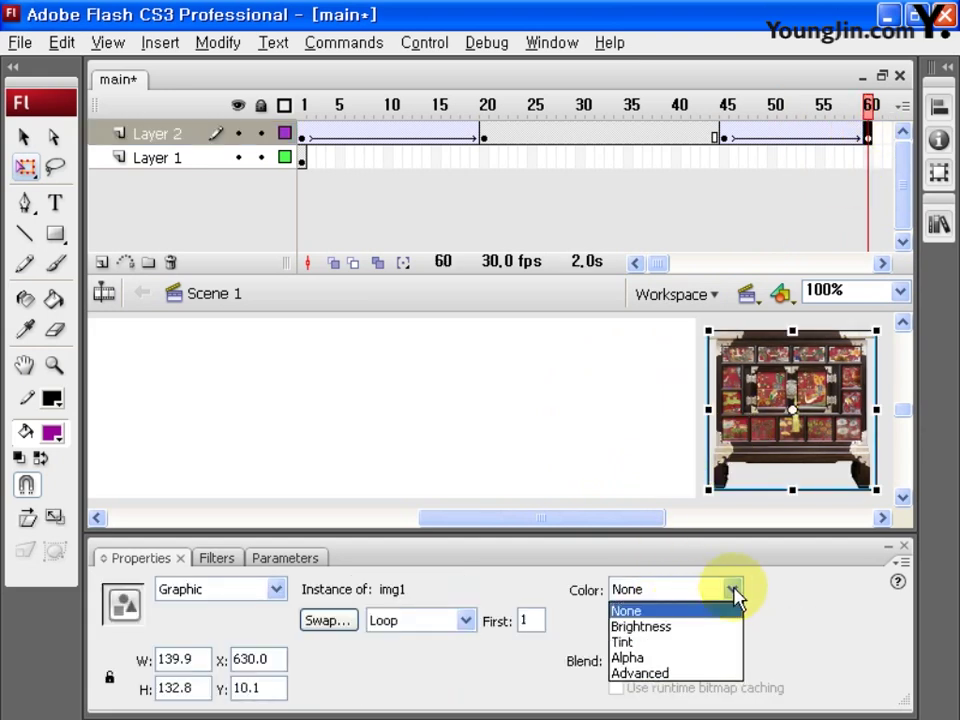
left_click(625, 657)
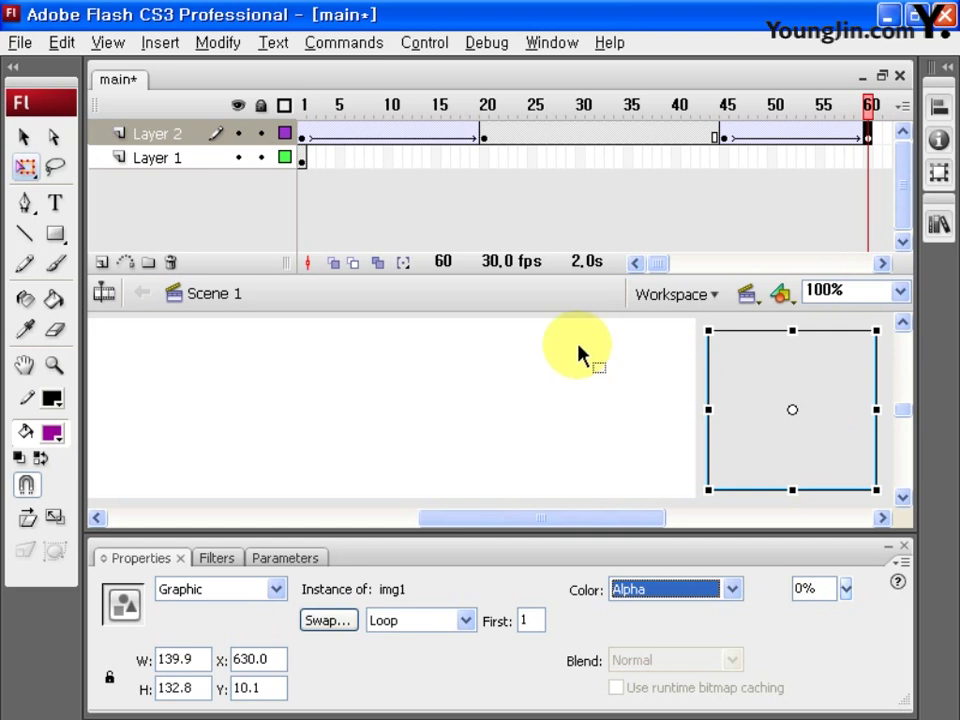
Add a new layer above Layer 2 and insert a keyframe at its frame 45.
left_click(101, 263)
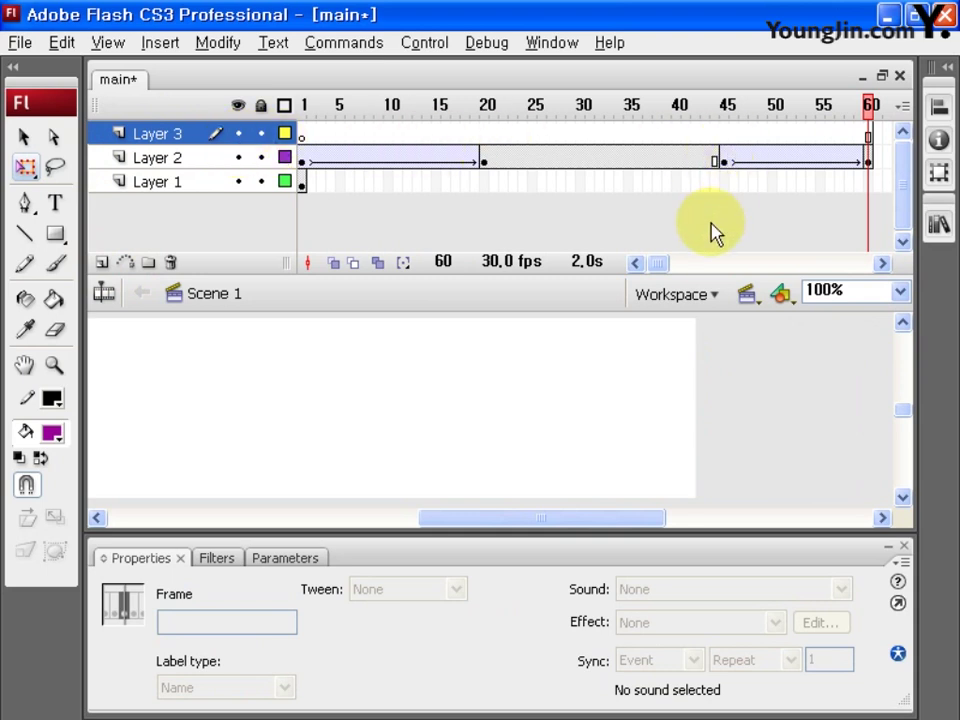
left_click_drag(665, 268, 671, 268)
left_click(562, 134)
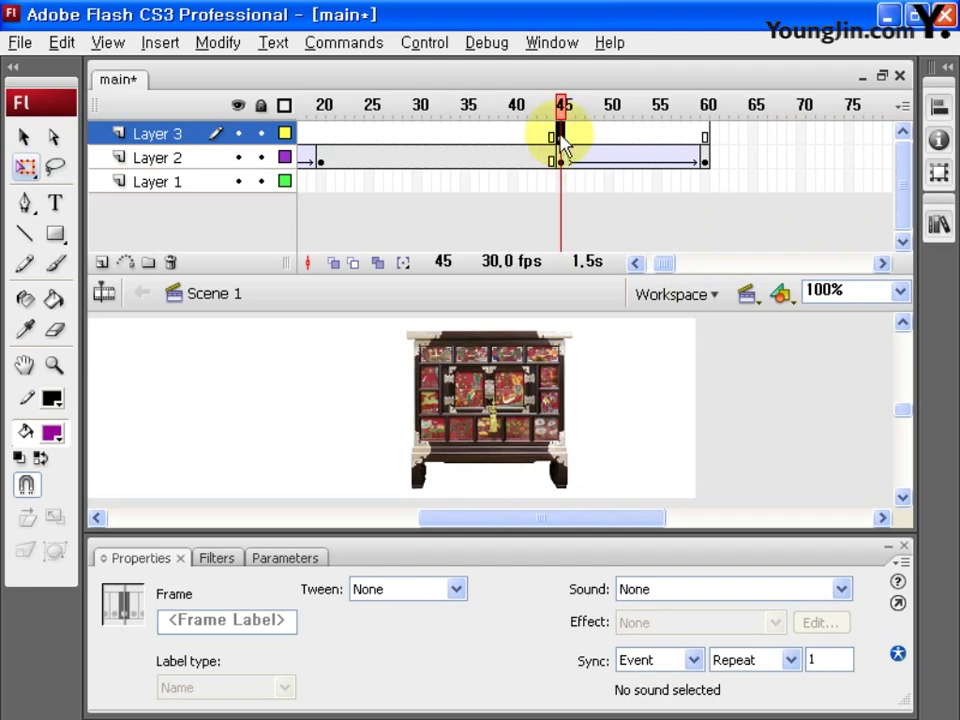
Place the img2 graphic symbol from the library on the stage at frame 45 of Layer 3.
left_click(939, 226)
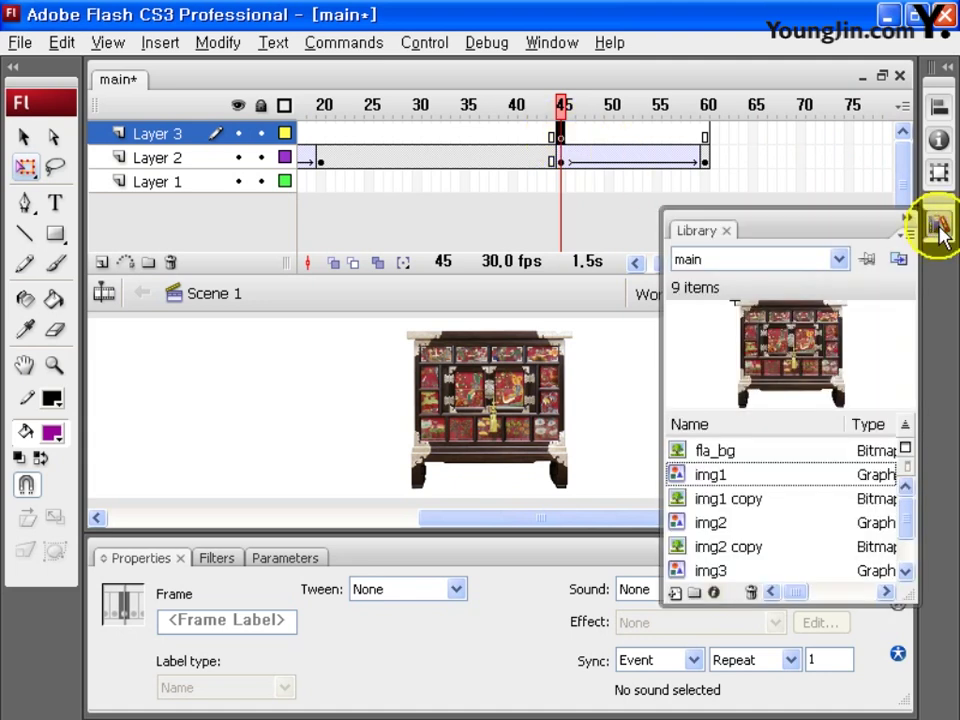
left_click(710, 522)
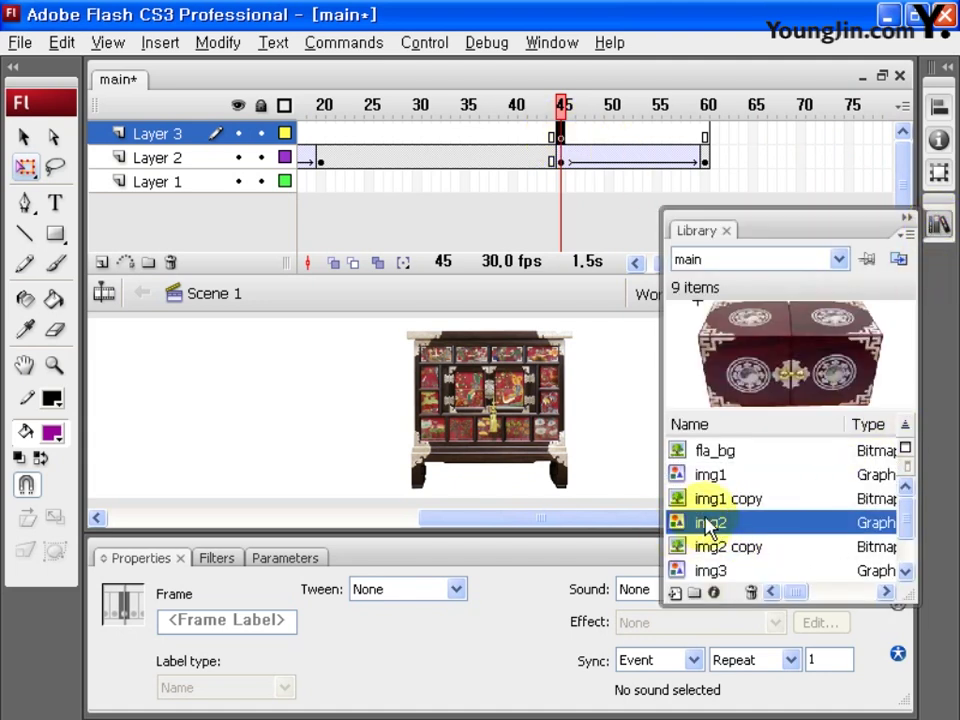
left_click_drag(712, 530, 378, 425)
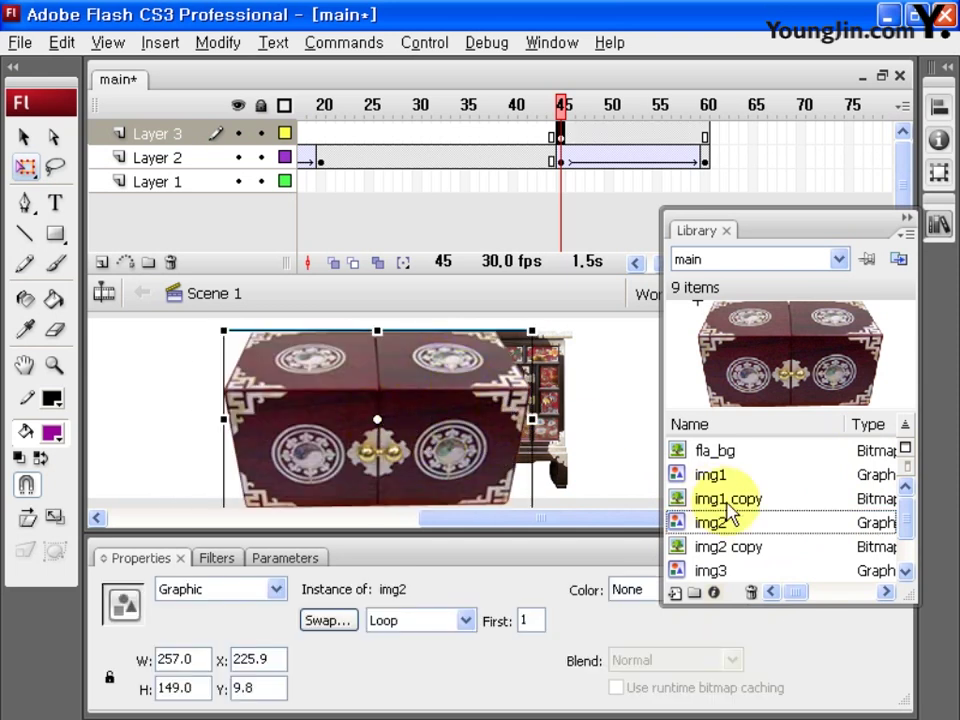
left_click(908, 220)
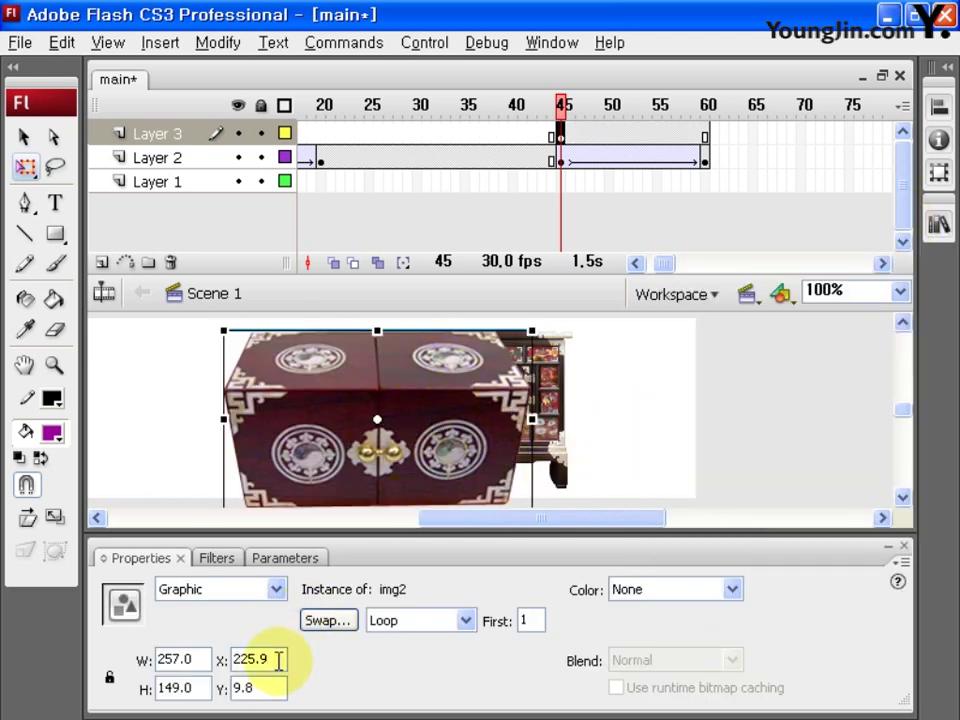
Position the img2 instance on frame 45 at X 320 and Y 0.
left_click_drag(272, 660, 222, 670)
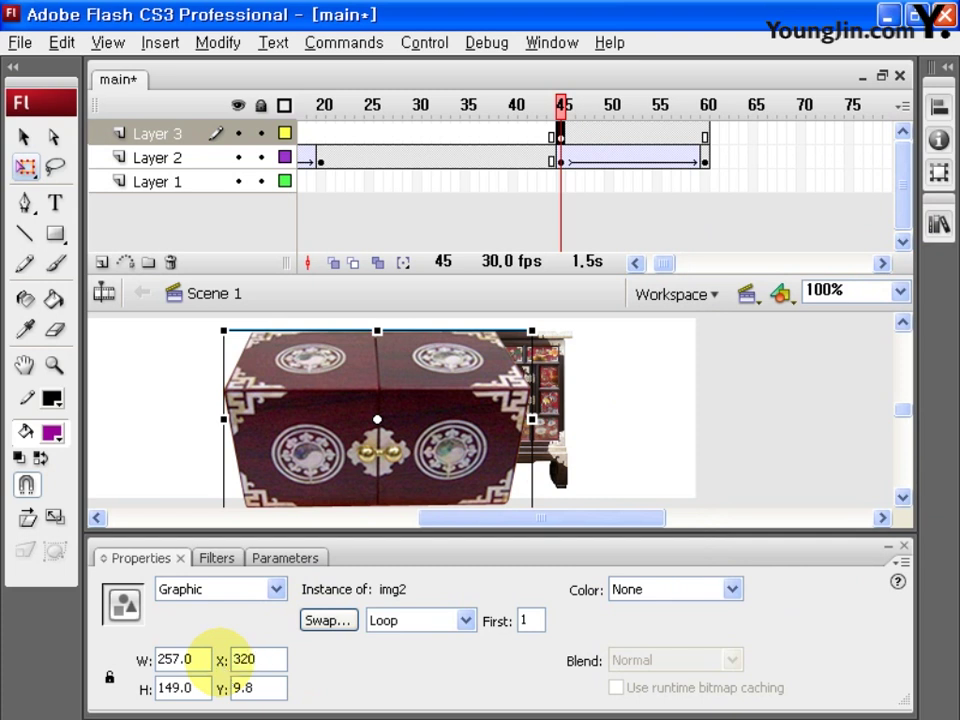
type("320")
left_click_drag(282, 688, 228, 703)
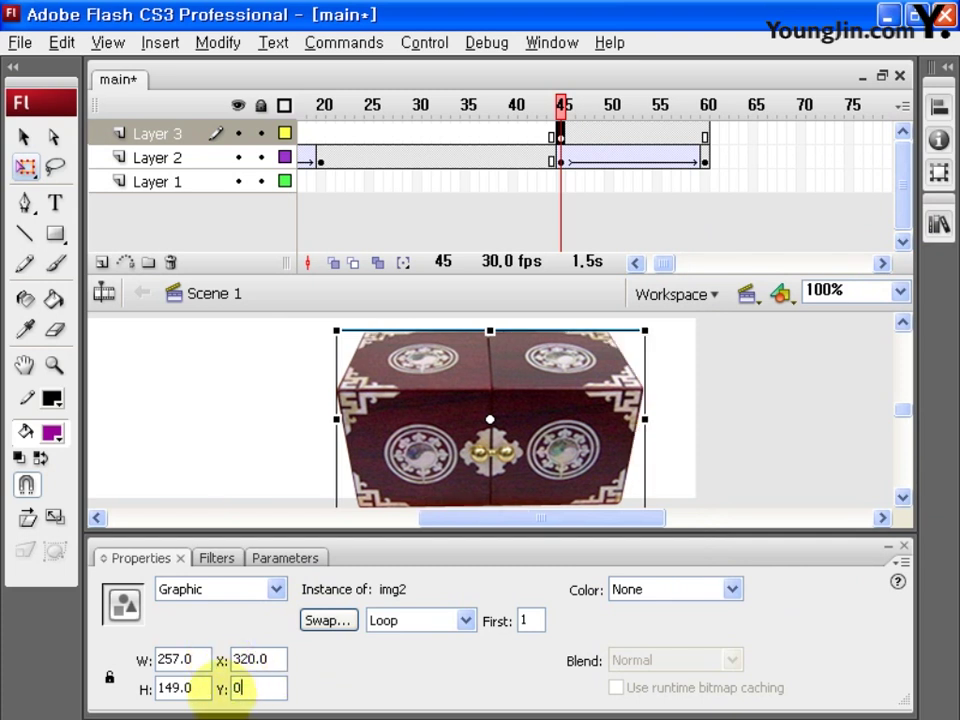
key("Return")
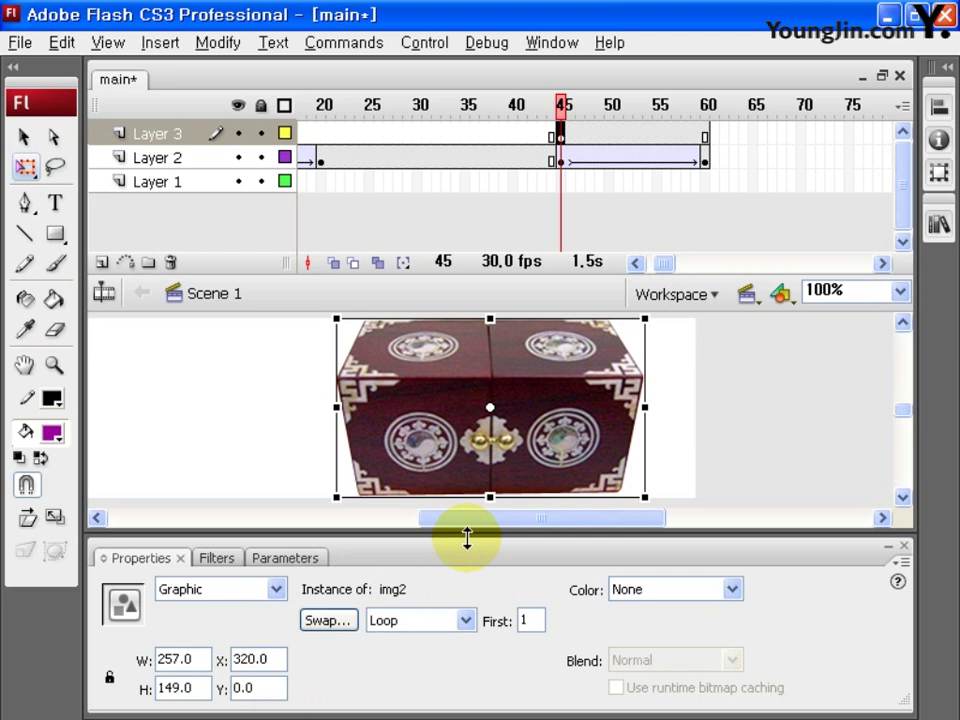
Add a keyframe at frame 60 of Layer 3 and scale img2 there about its centre to about 203 x 118 pixels.
left_click(707, 134)
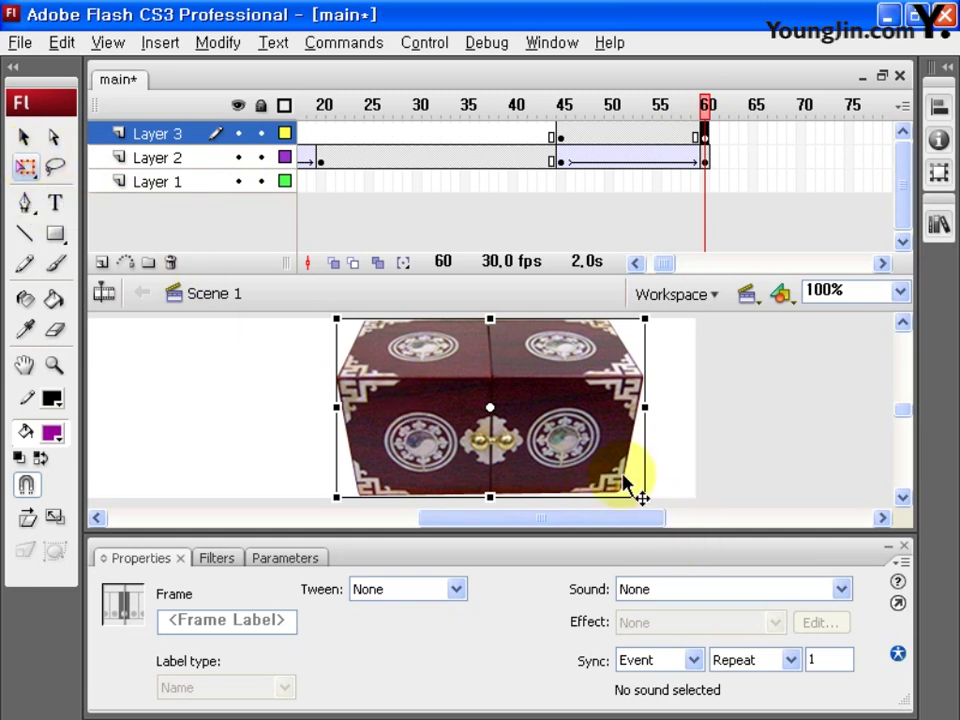
left_click_drag(642, 497, 616, 481)
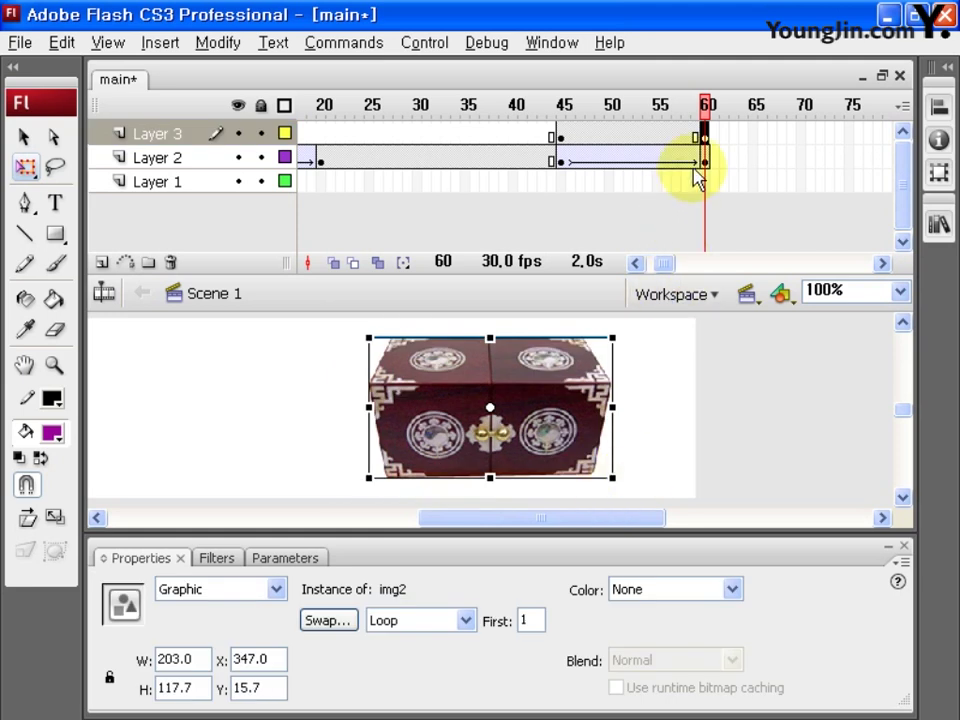
Apply a Motion tween between frames 45 and 60 of Layer 3 and set its ease to -100.
left_click(618, 135)
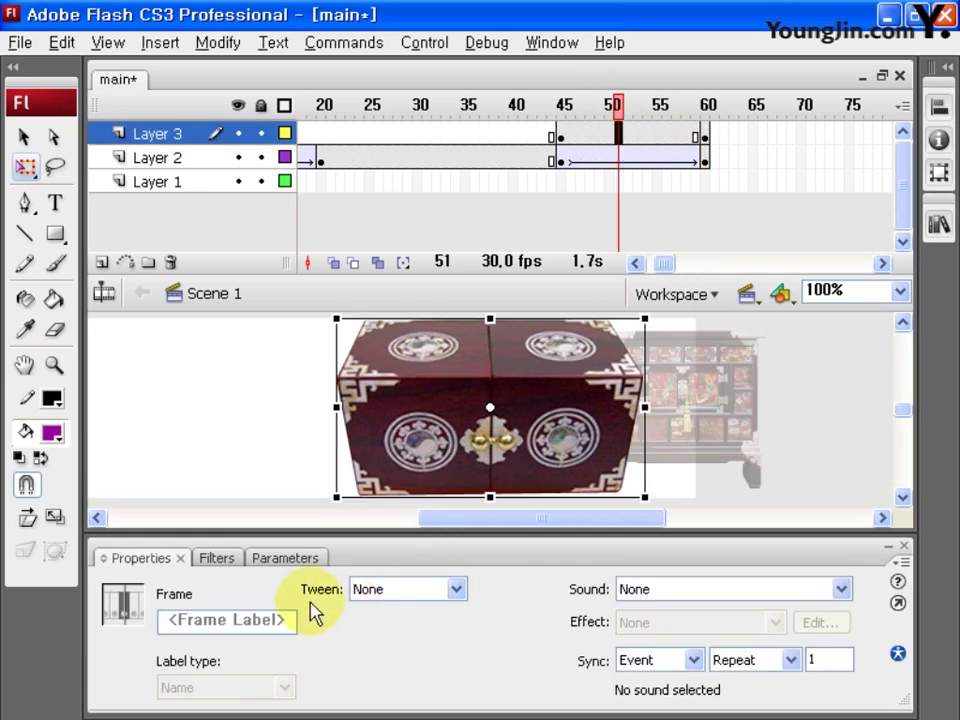
left_click(420, 589)
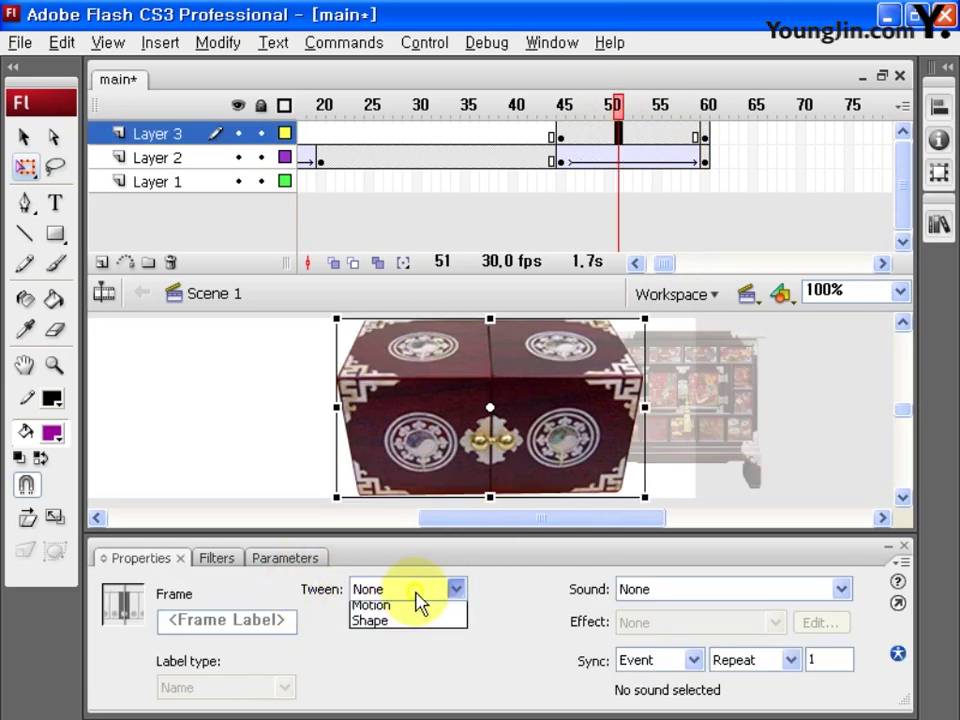
left_click(416, 625)
left_click(404, 622)
left_click_drag(404, 632, 416, 686)
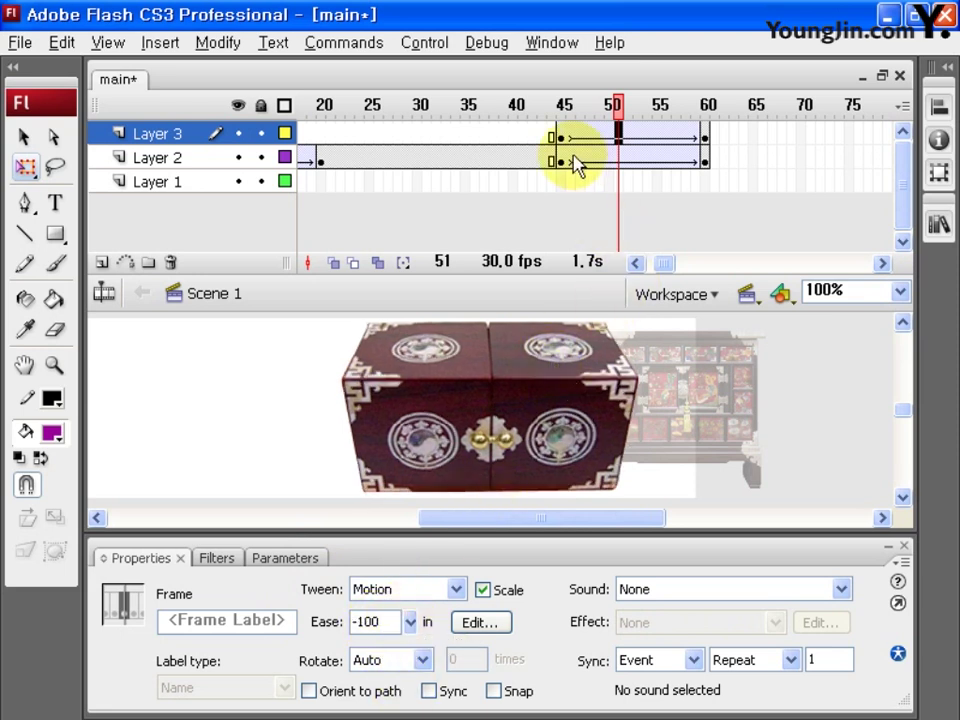
Set the img2 instance on frame 45 of Layer 3 to an Alpha of 0%.
left_click(561, 136)
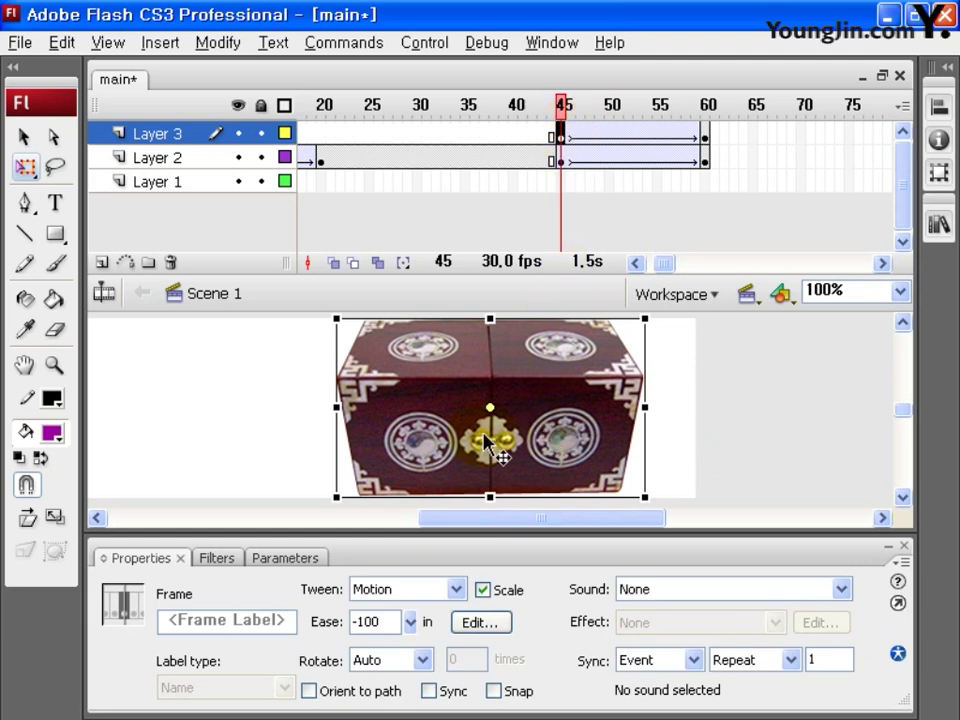
left_click(585, 428)
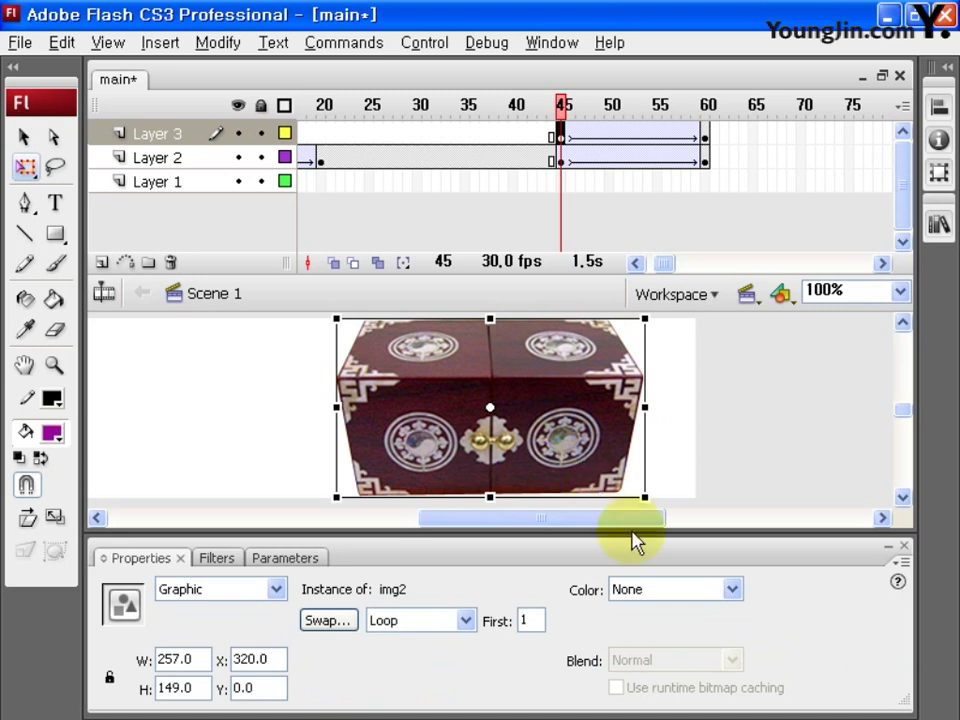
left_click(732, 589)
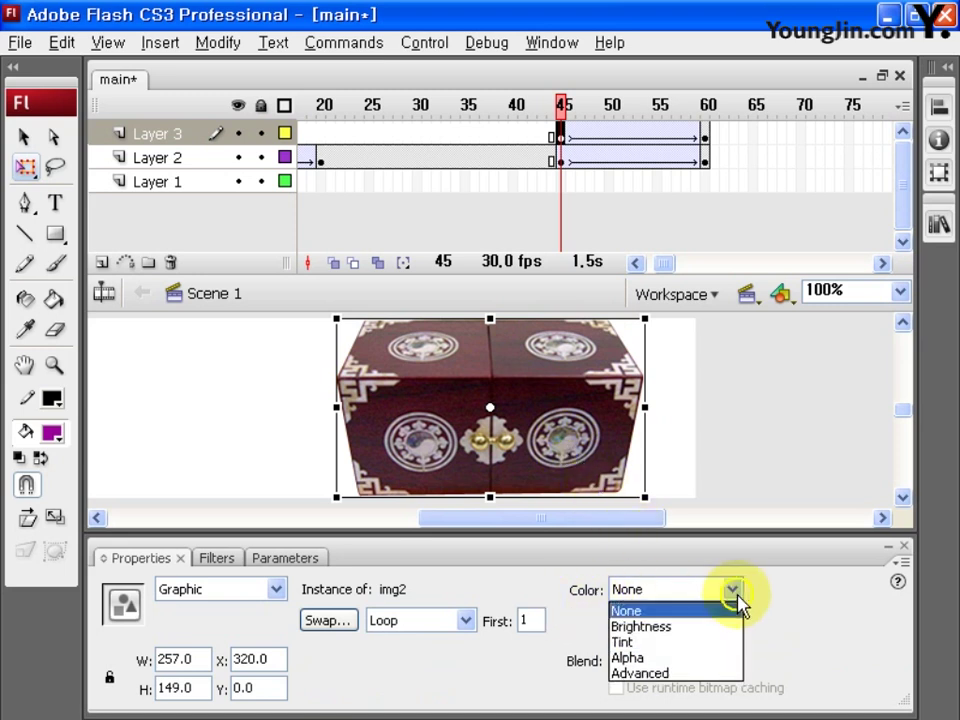
left_click(703, 658)
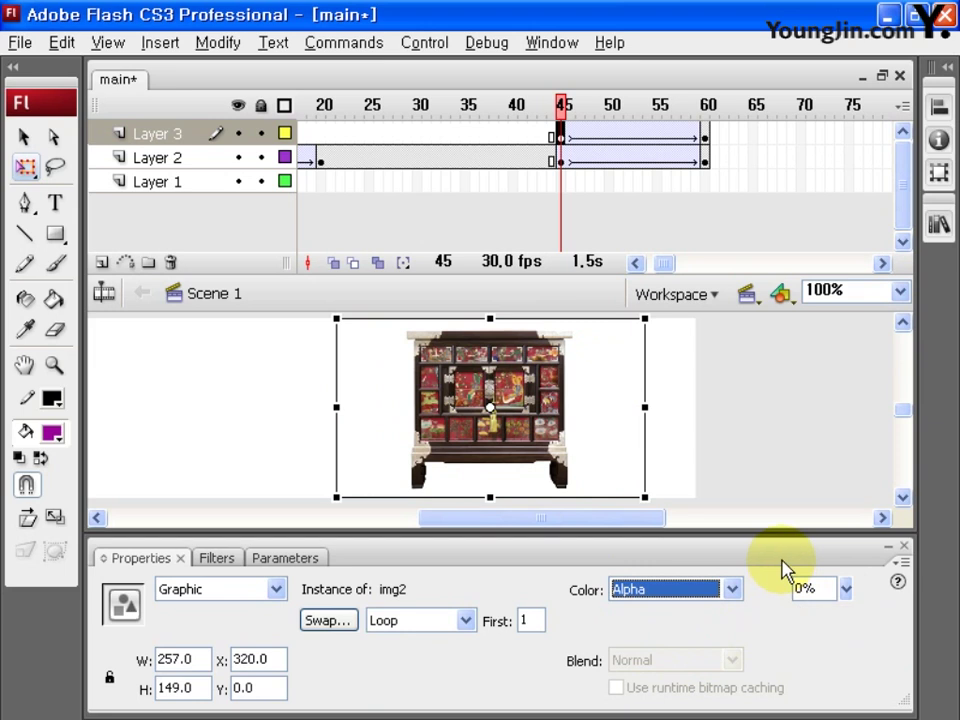
Insert keyframes at frames 85 and 100 of Layer 3.
left_click_drag(664, 263, 672, 263)
key("Return")
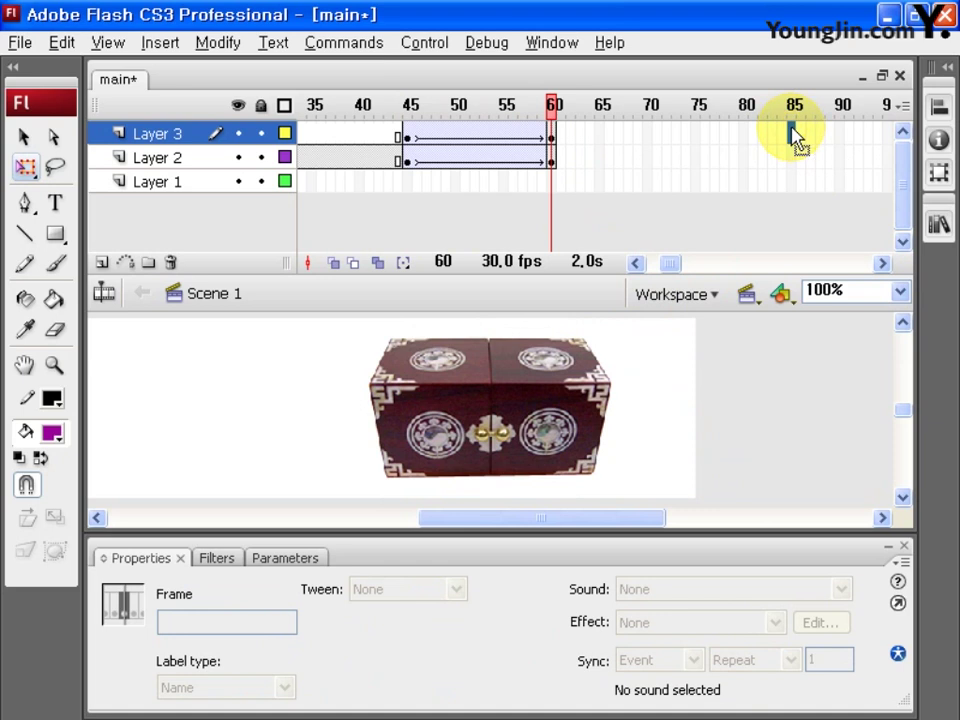
left_click_drag(673, 262, 686, 266)
left_click(620, 134)
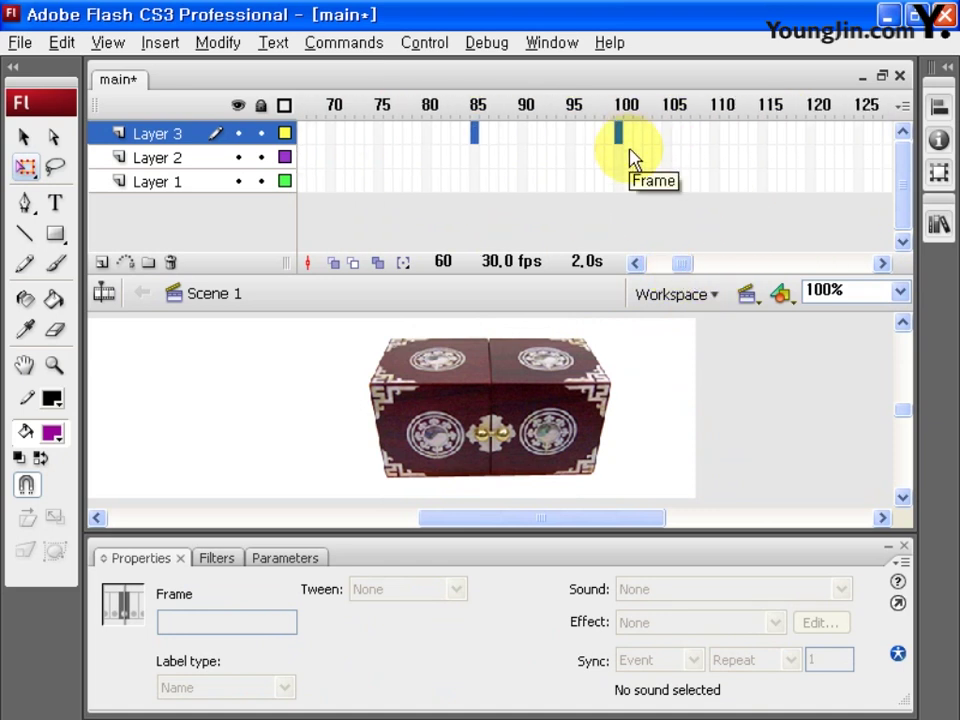
key("F6")
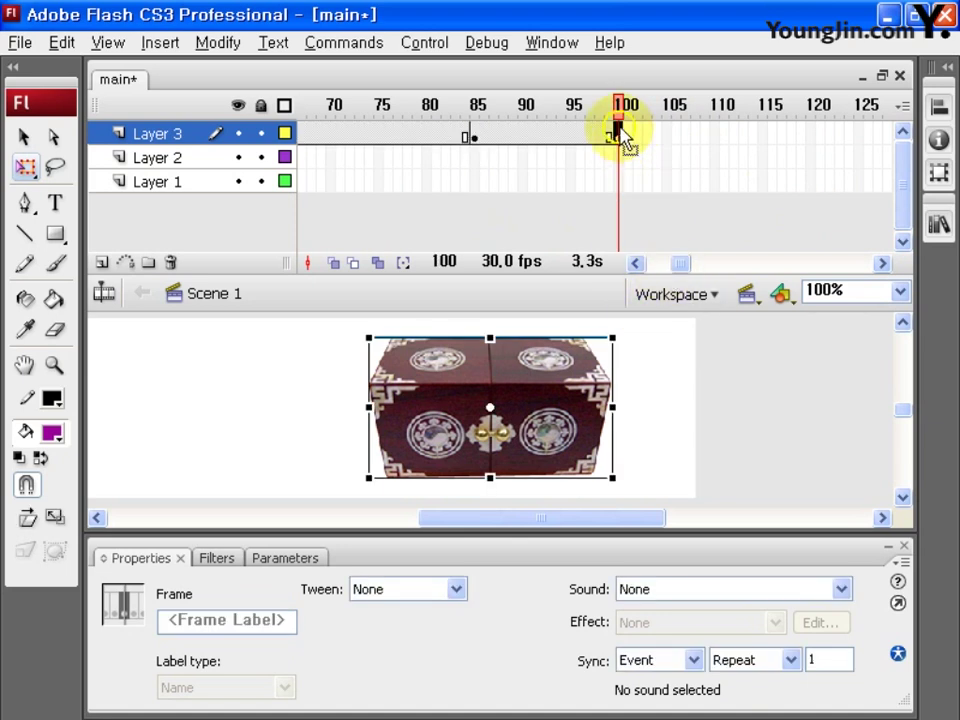
Move the img2 instance on frame 100 off the stage by setting its X position to 630.
left_click(525, 439)
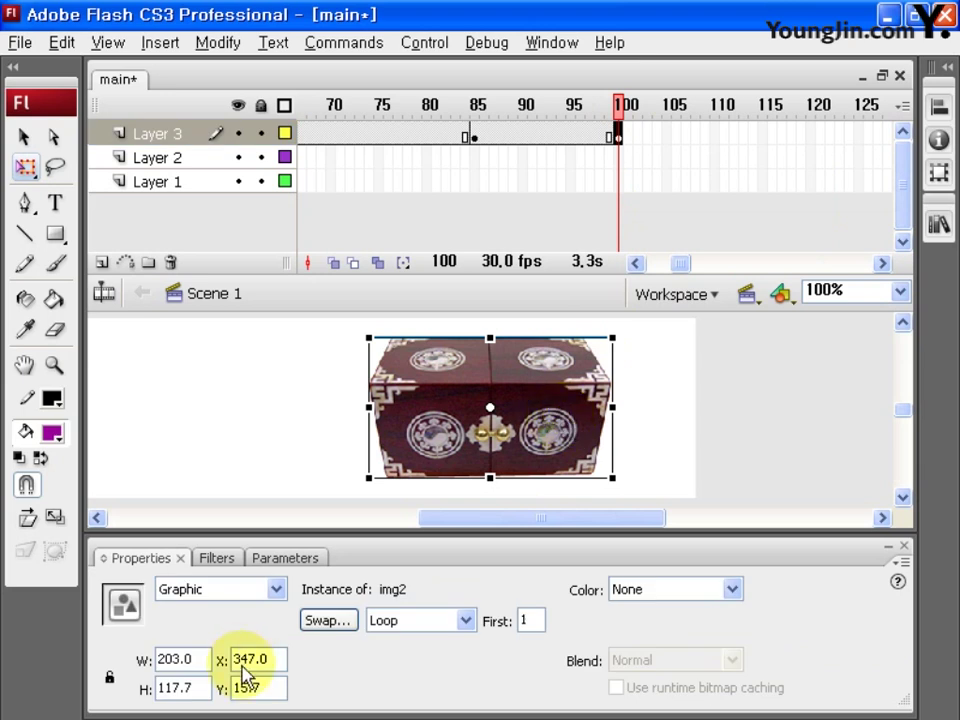
left_click_drag(270, 660, 185, 660)
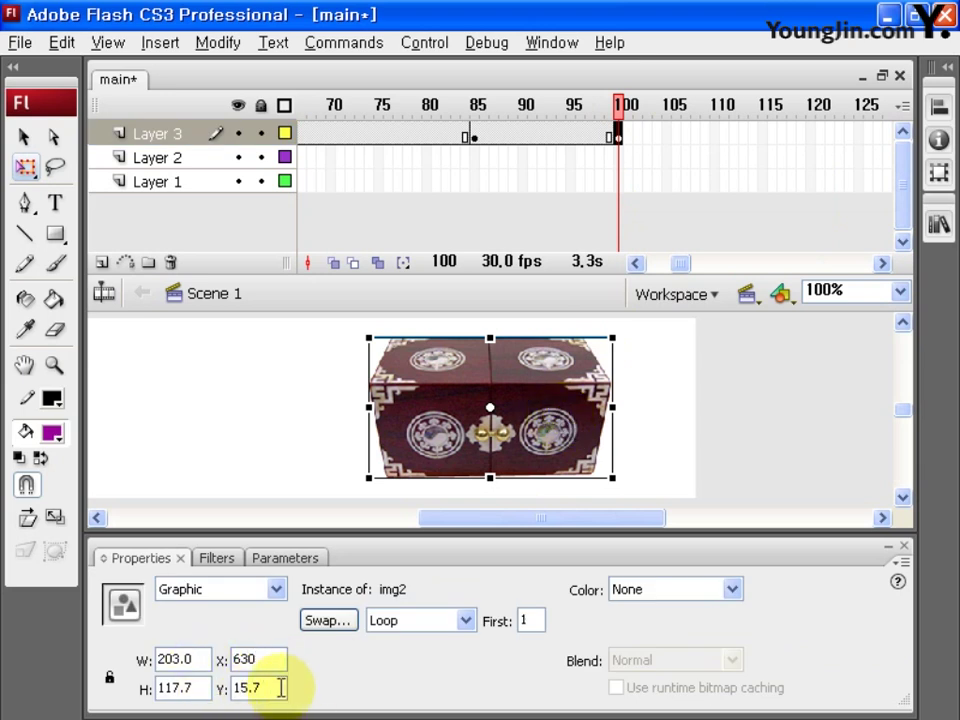
left_click(483, 433)
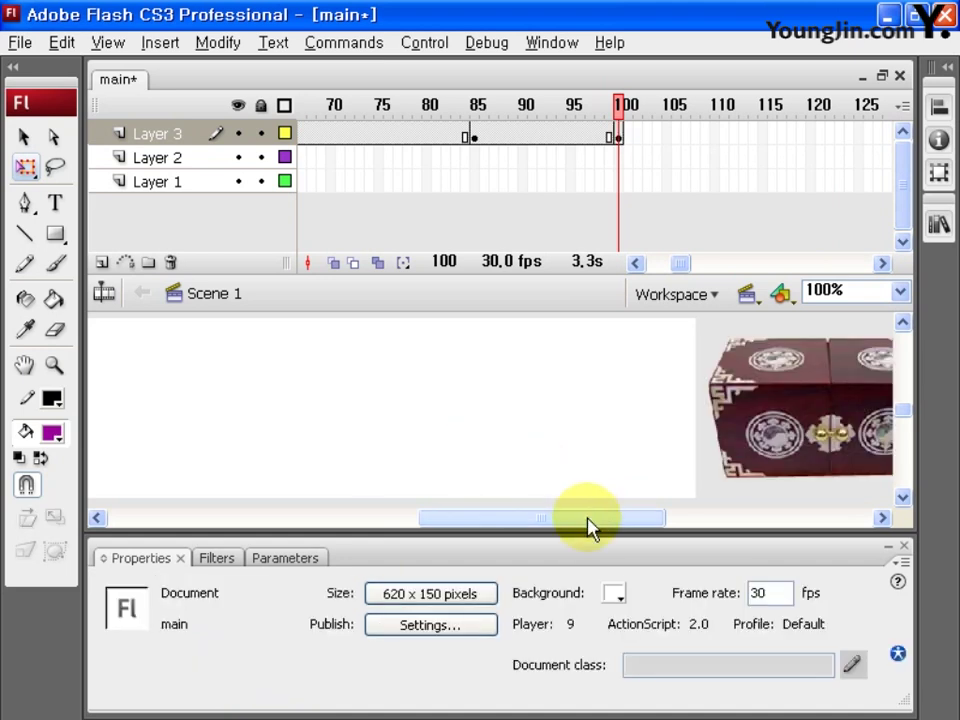
left_click_drag(587, 520, 660, 527)
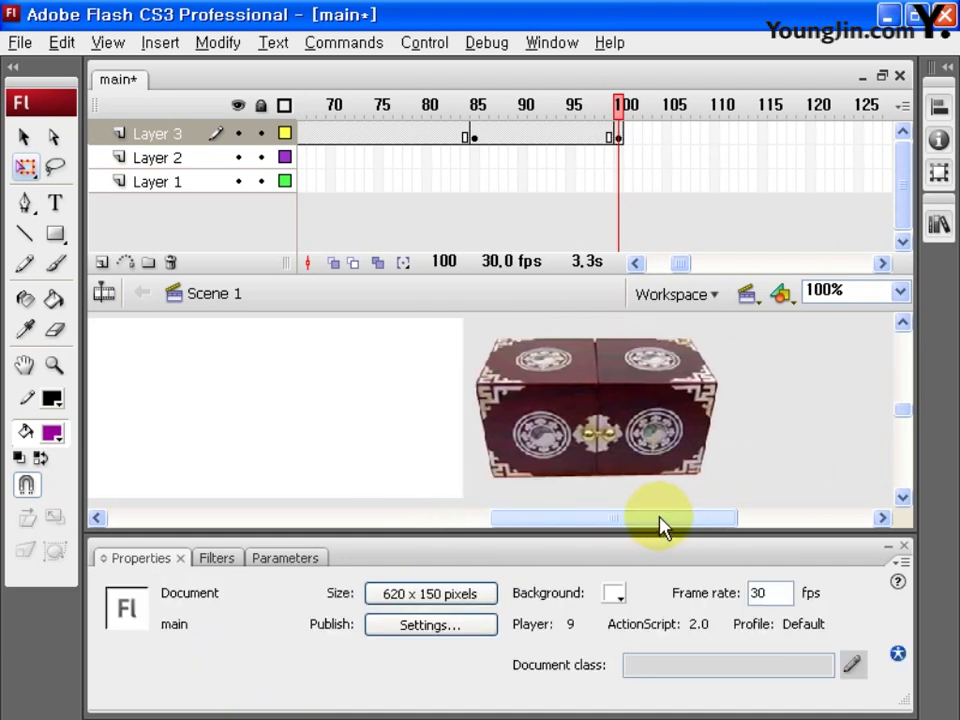
Apply a Motion tween between frames 85 and 100 of Layer 3 and set its ease to 100.
left_click(541, 134)
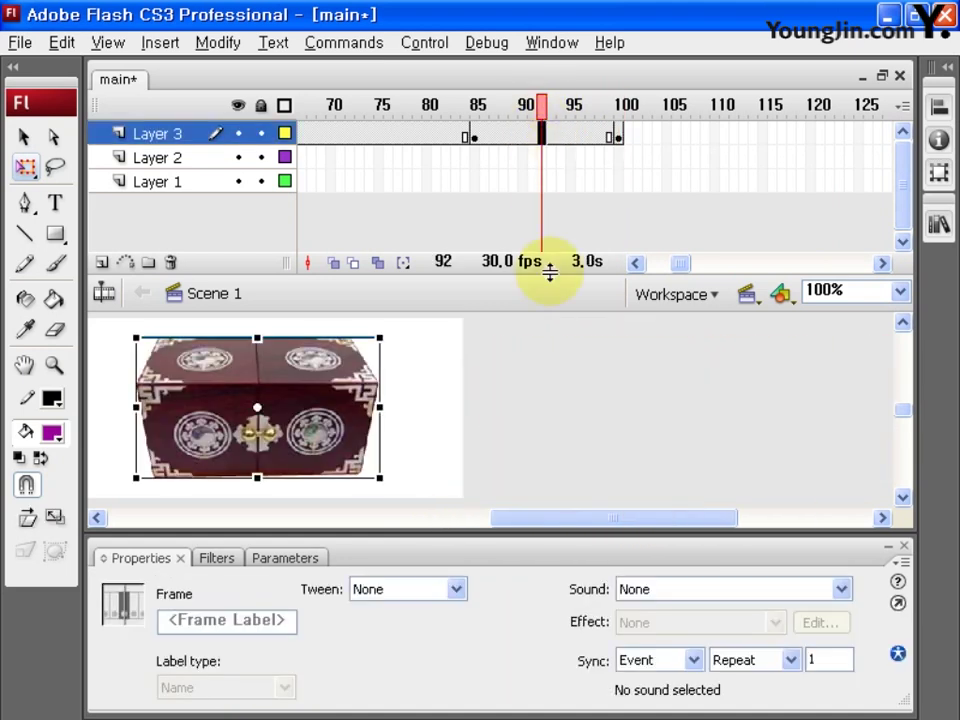
left_click(412, 592)
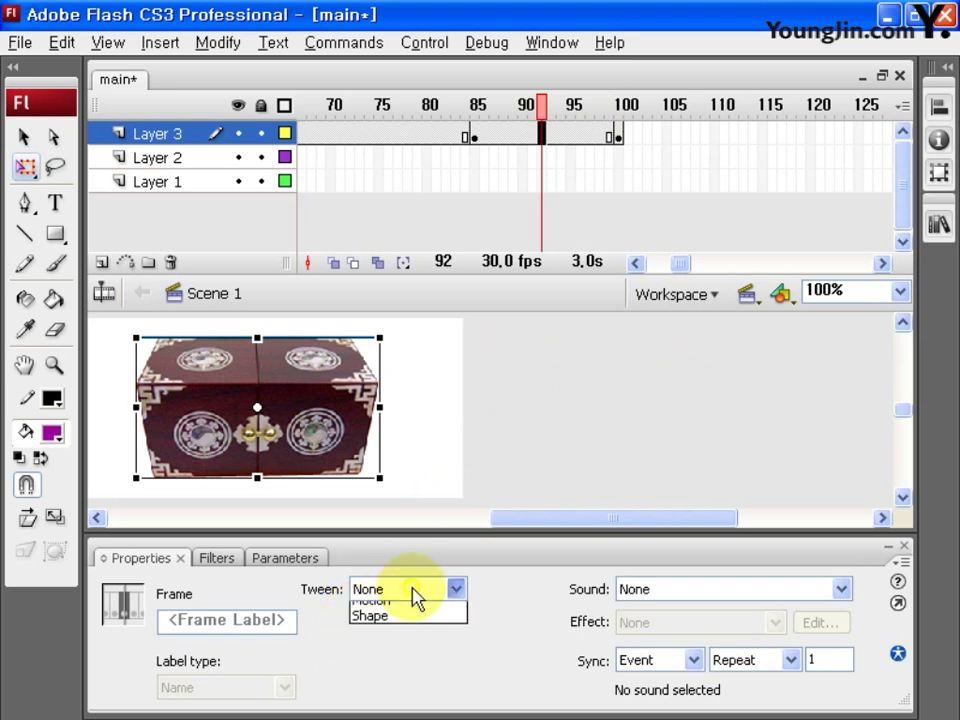
left_click(414, 625)
left_click_drag(412, 625, 407, 557)
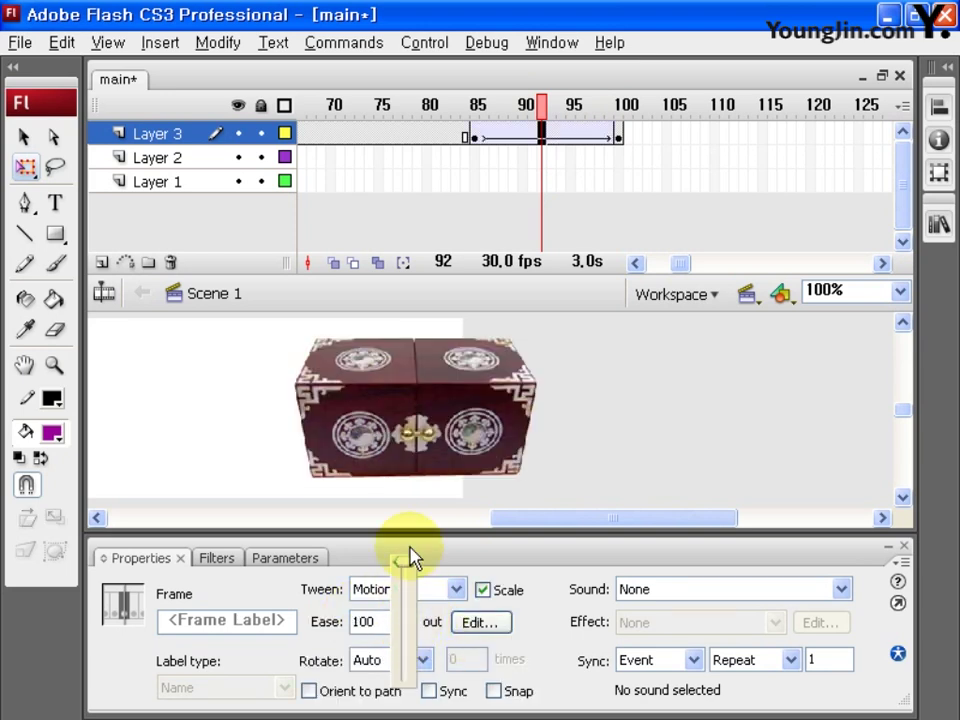
left_click(364, 621)
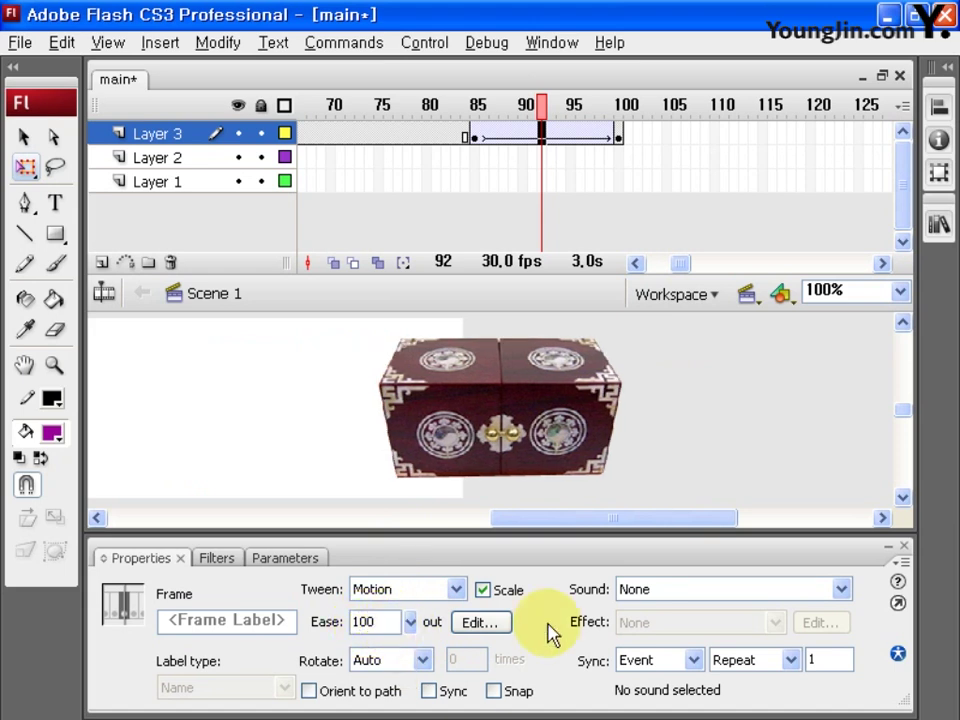
Set the img2 instance on frame 100 of Layer 3 to an Alpha of 0%.
left_click(619, 136)
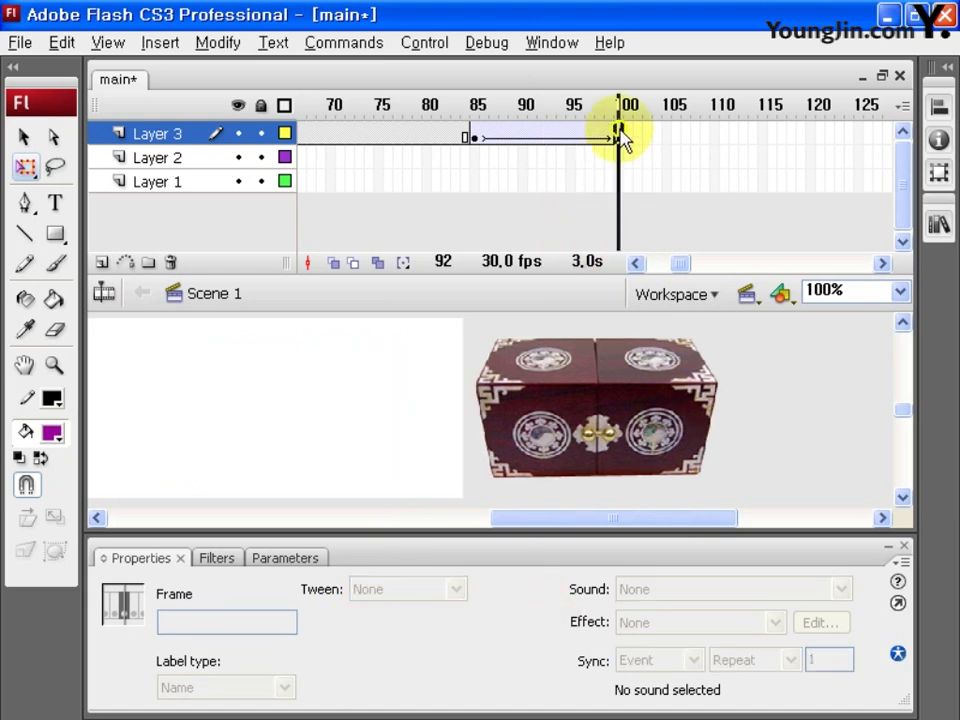
left_click(536, 450)
left_click(664, 590)
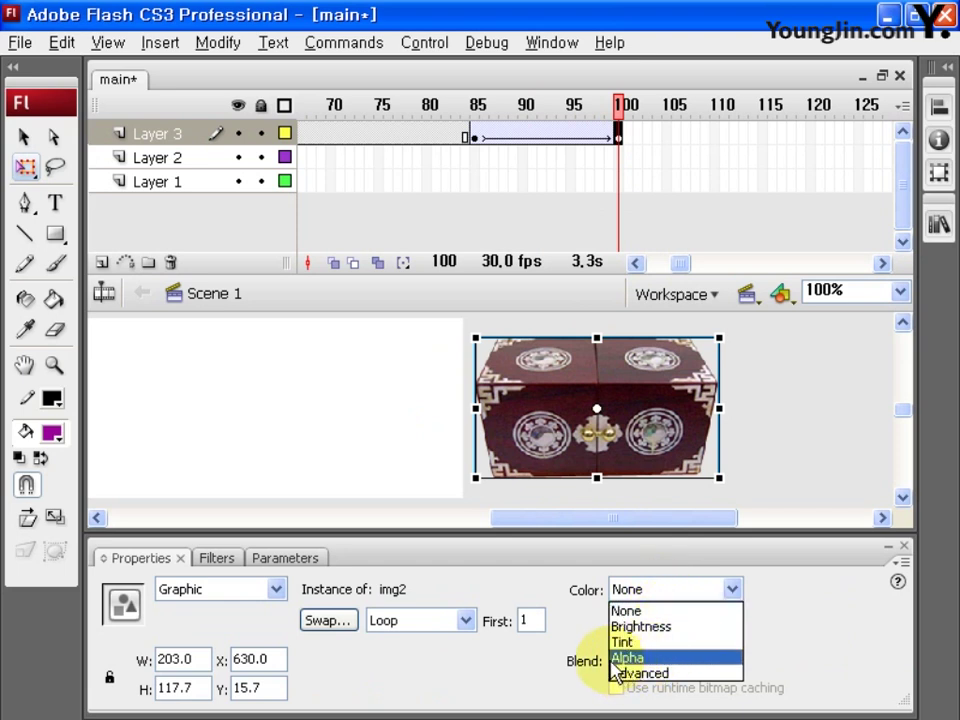
left_click(686, 660)
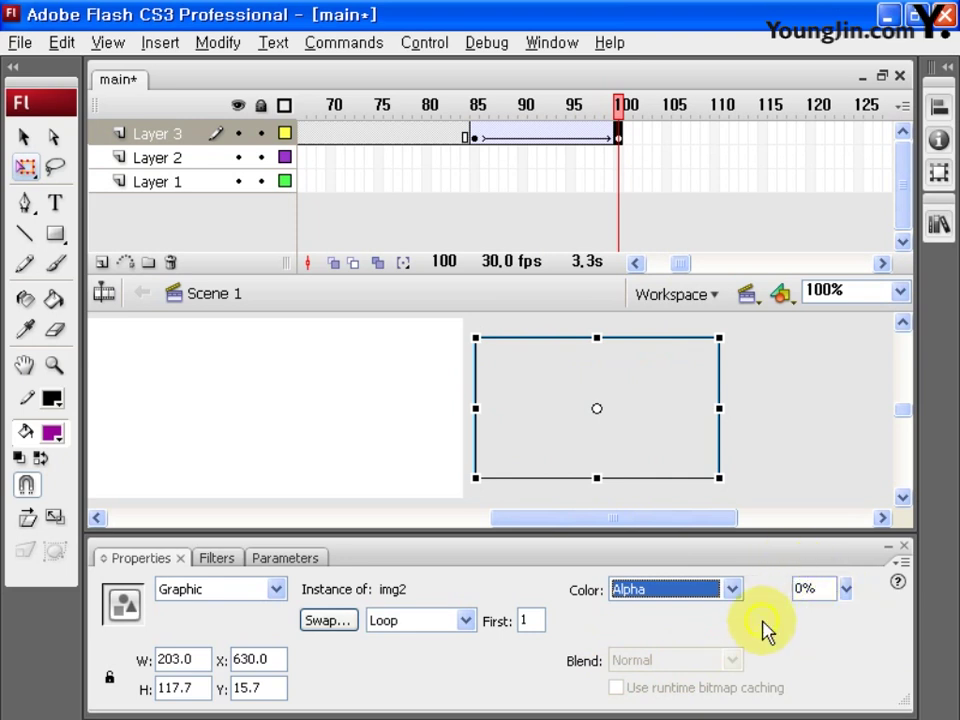
Add a new layer above Layer 3.
left_click_drag(680, 268, 657, 268)
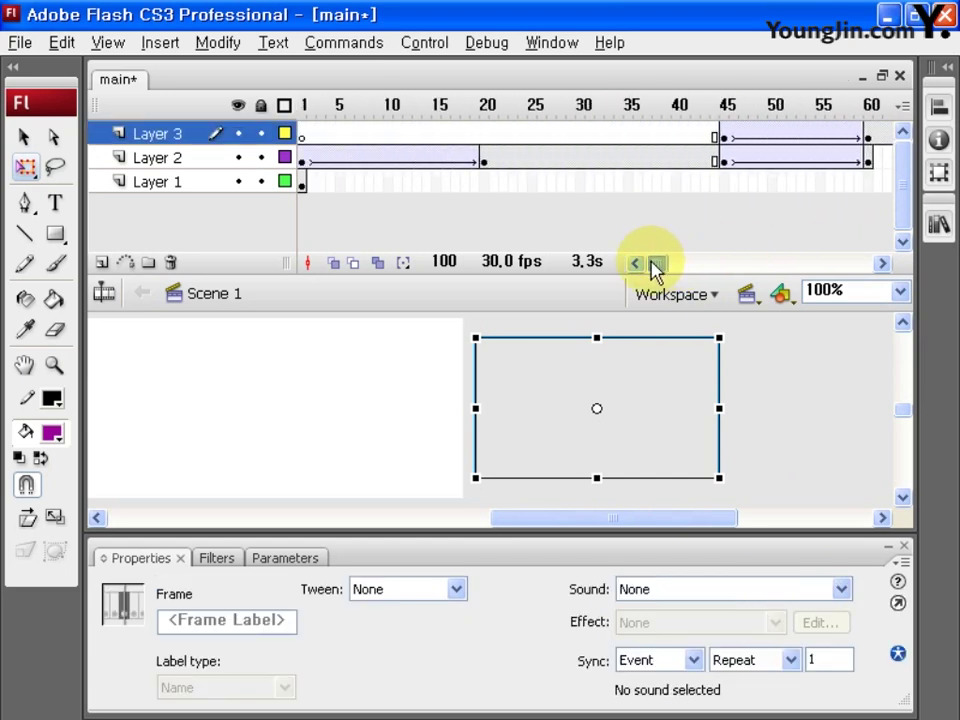
left_click(102, 264)
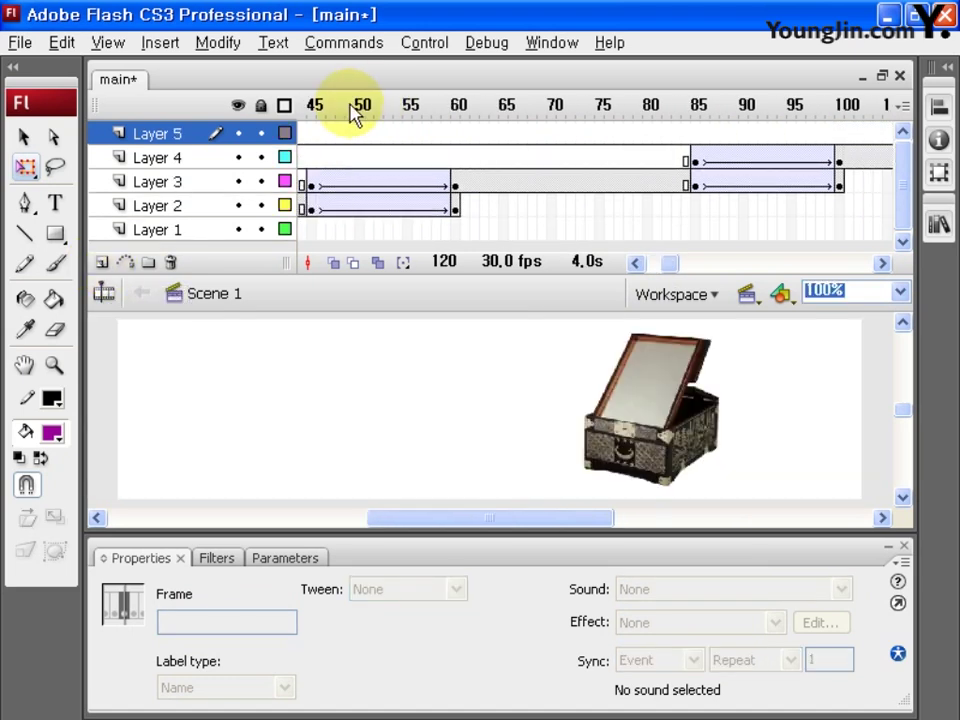
Scrub the playhead through to frame 139 to review the image tweens on Layers 3, 4 and 5.
left_click_drag(354, 111, 836, 122)
left_click_drag(666, 266, 681, 266)
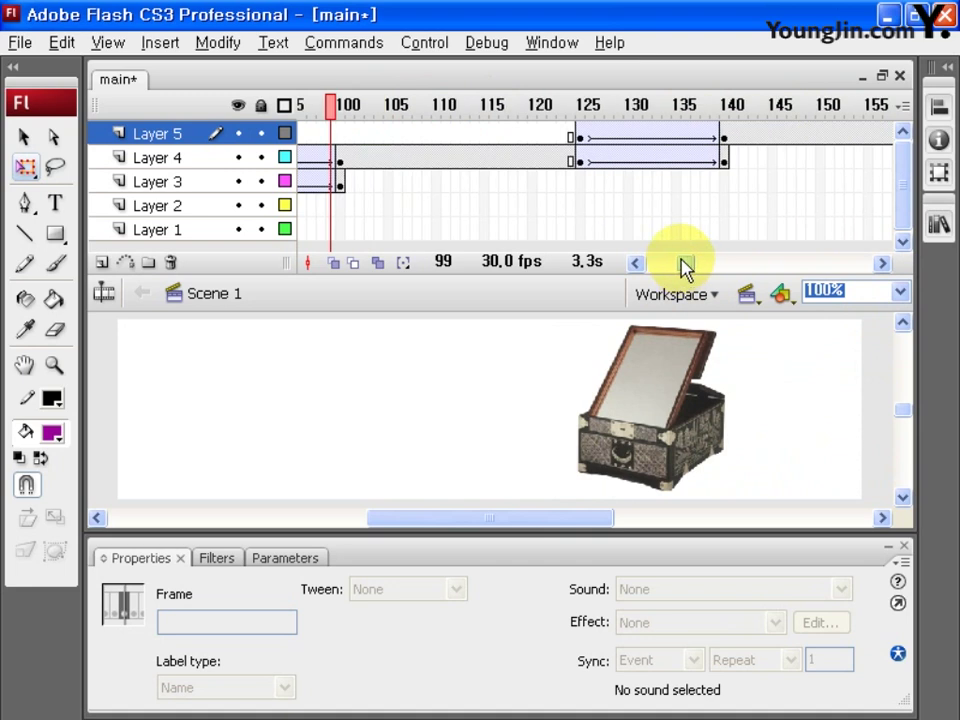
left_click_drag(592, 104, 718, 117)
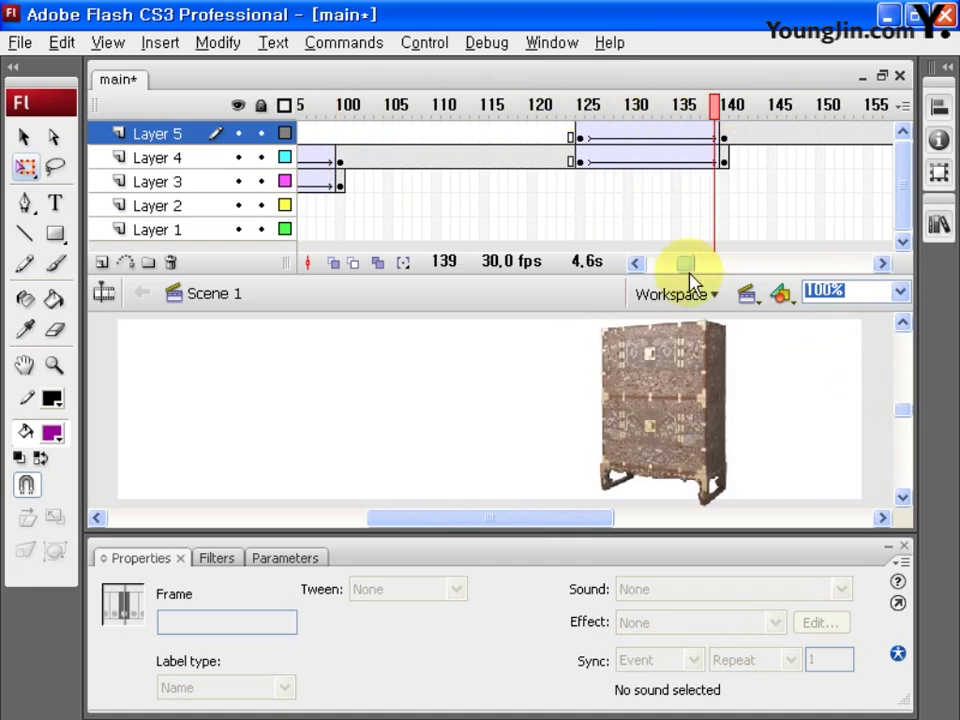
left_click_drag(688, 266, 700, 266)
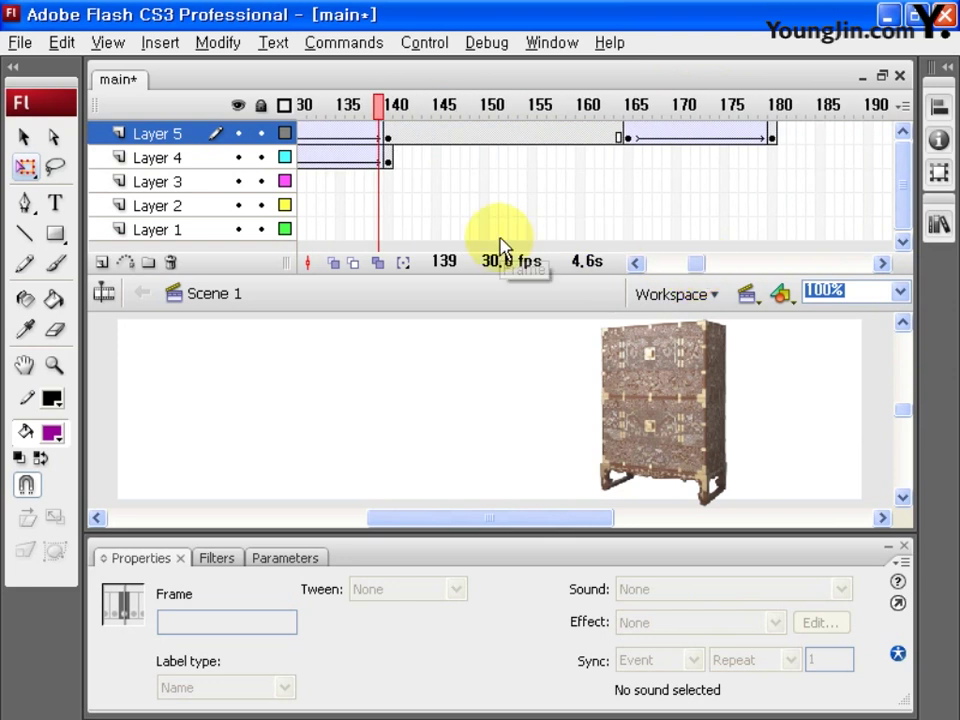
Extend the Layer 1 background by inserting a frame at frame 200.
left_click(173, 232)
left_click_drag(694, 266, 705, 268)
left_click(657, 230)
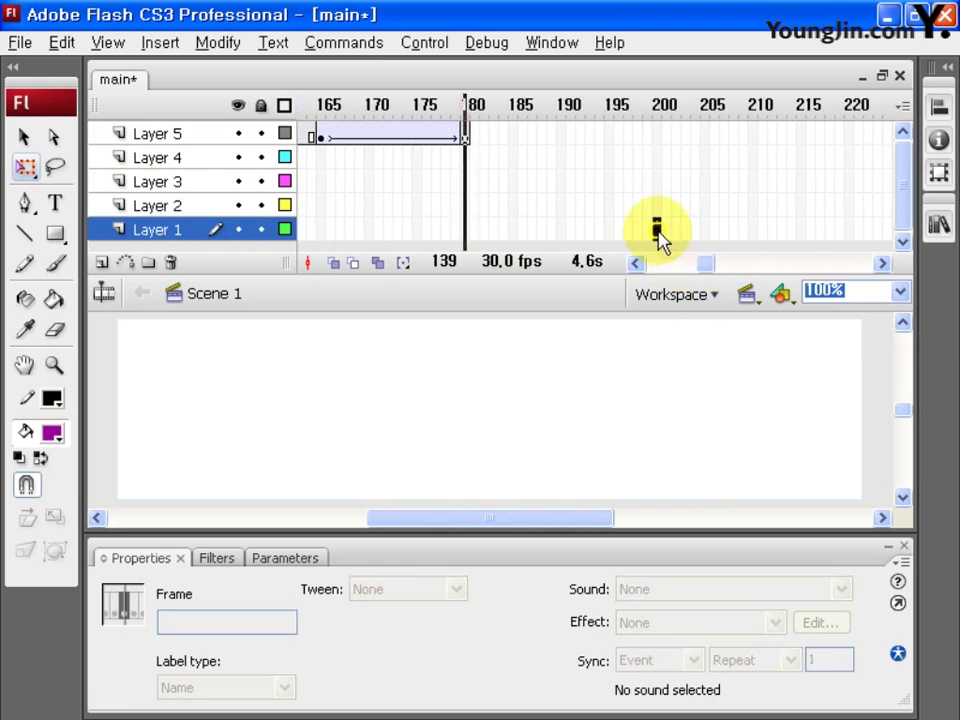
right_click(657, 231)
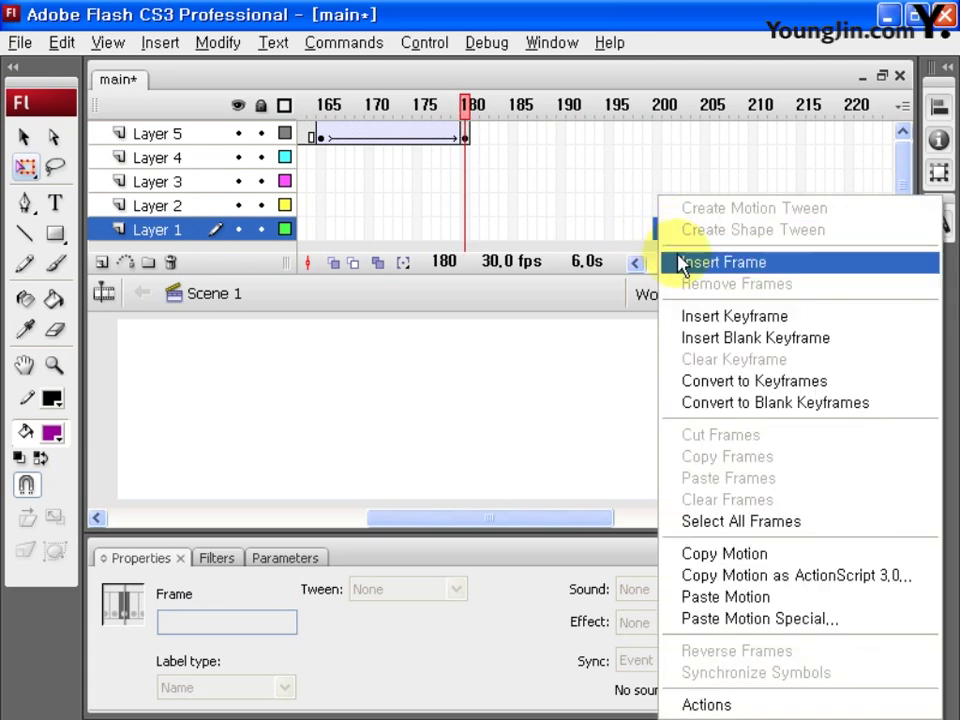
left_click(748, 268)
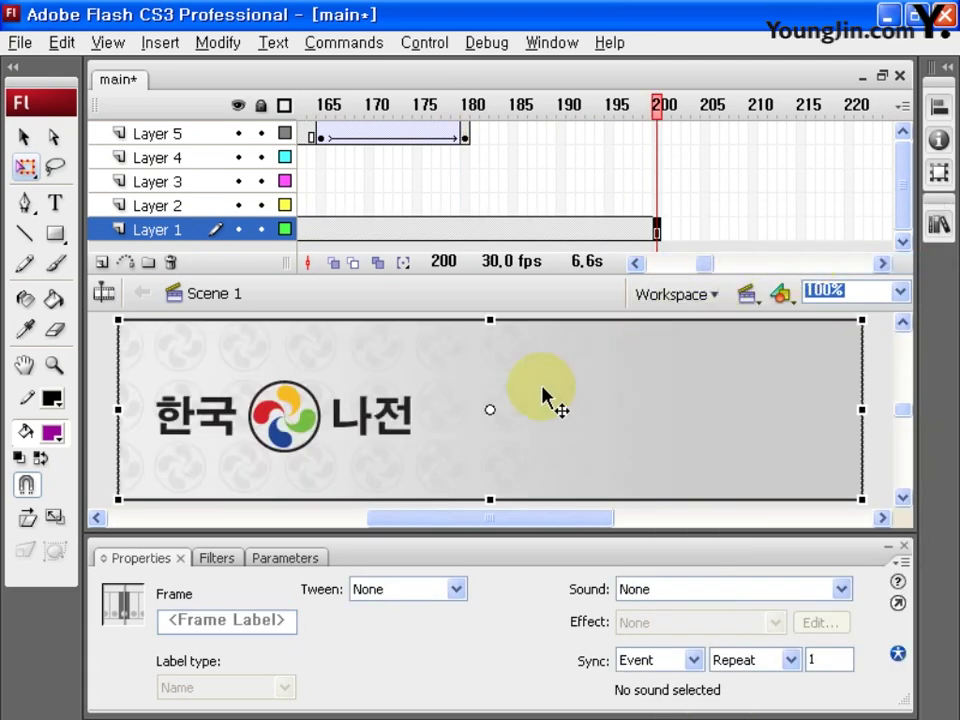
Test the movie and arrange its preview window above the Flash Player sample to compare the two animations.
left_click_drag(705, 264, 704, 266)
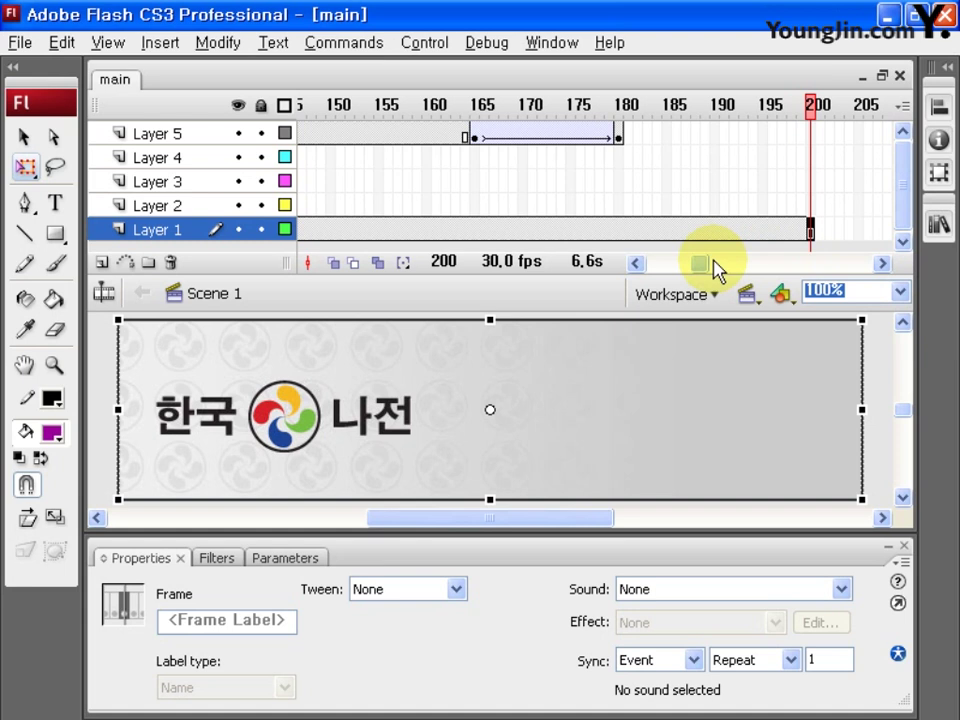
left_click(410, 43)
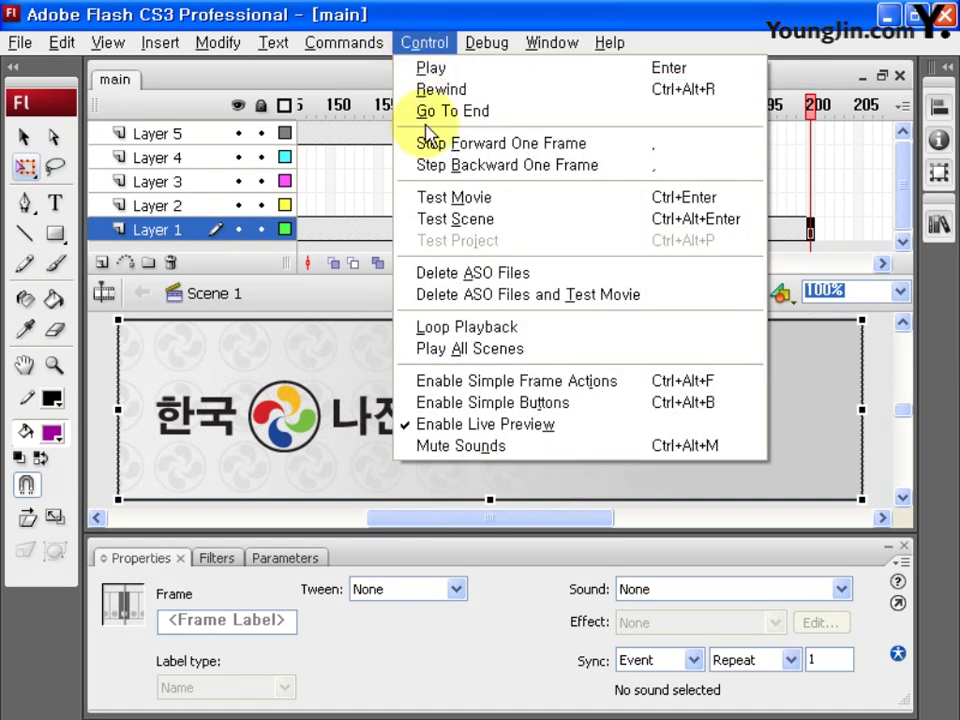
left_click(648, 202)
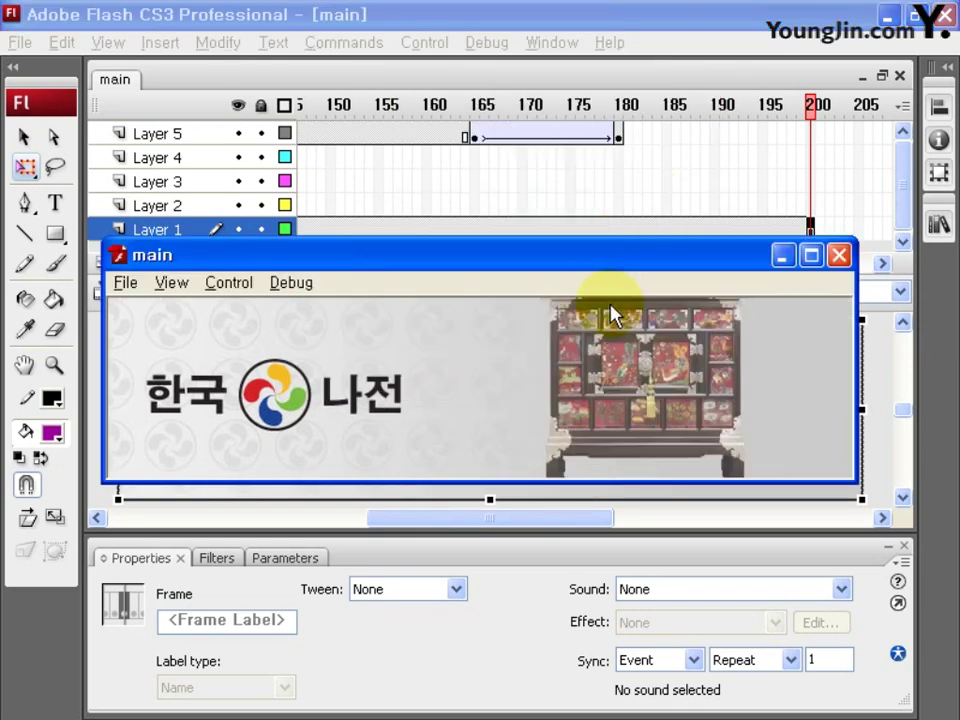
left_click_drag(561, 262, 552, 100)
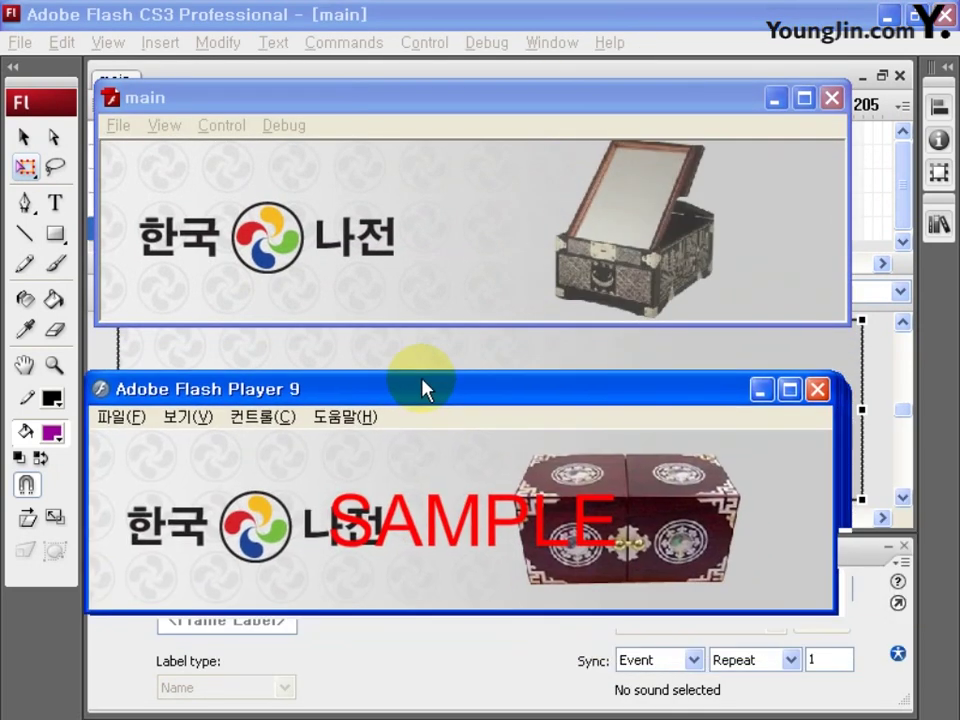
left_click_drag(424, 388, 426, 364)
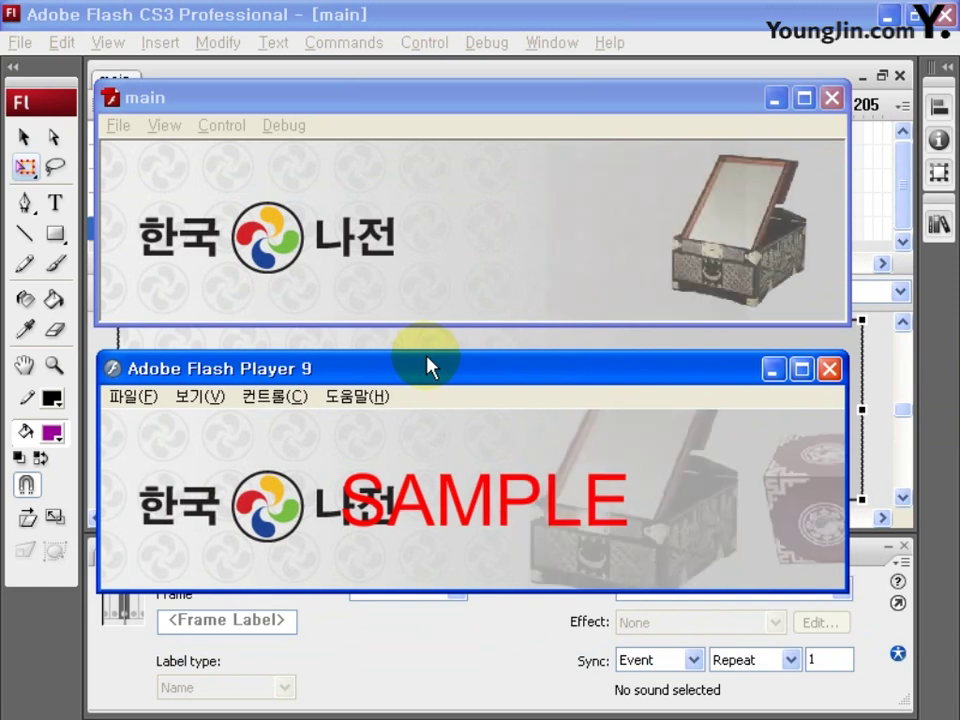